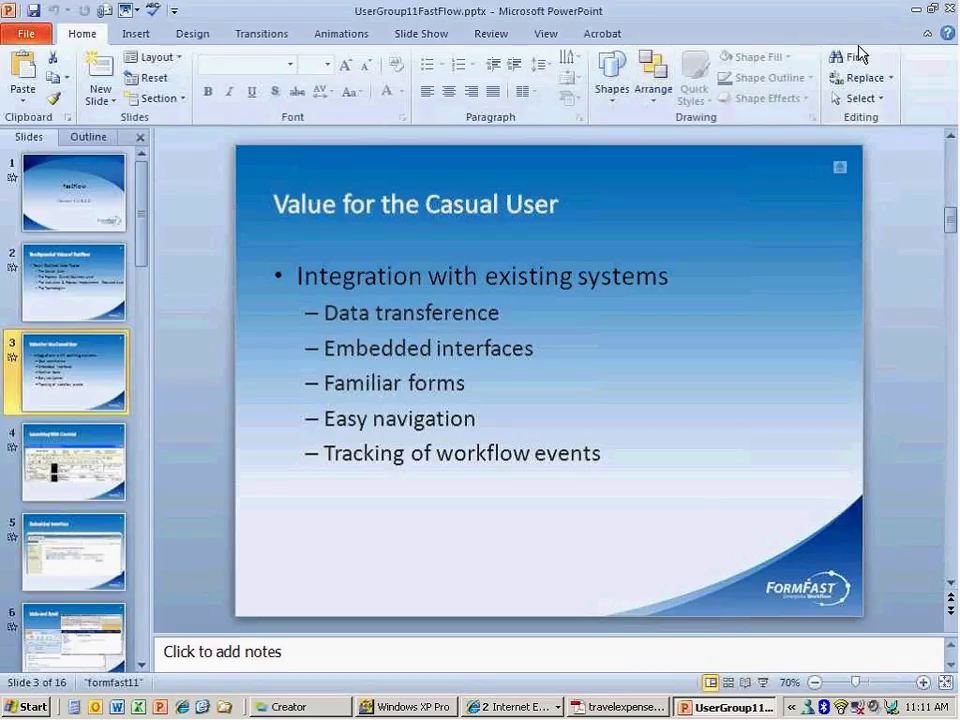
- Minimize the PowerPoint window to reveal the desktop
left_click(916, 10)
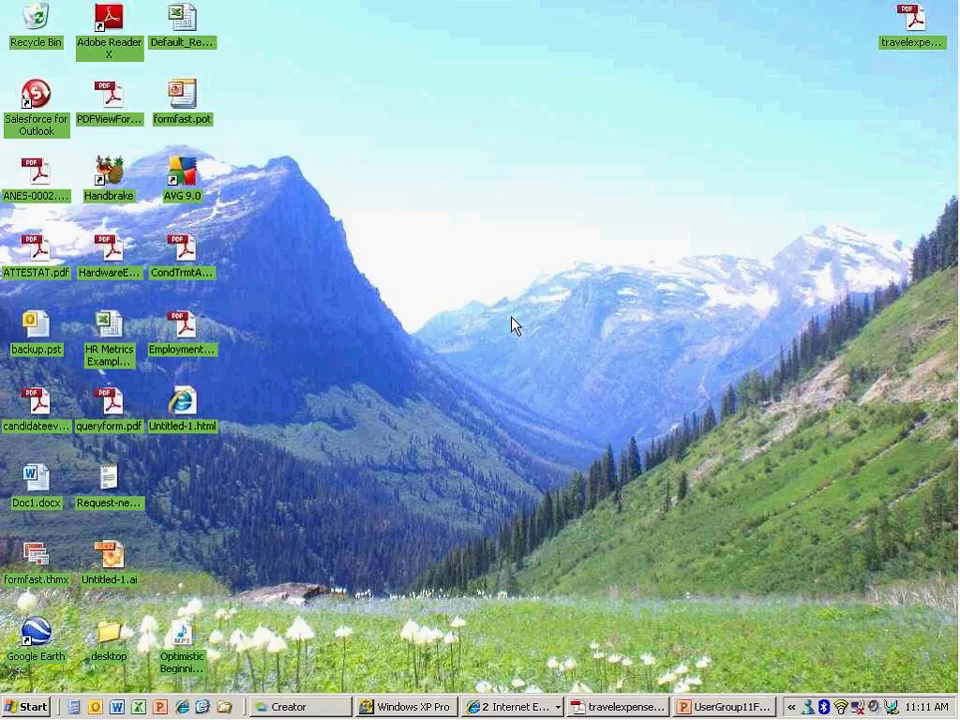
- Restore travelexpenses.pdf from the taskbar and maximize the Acrobat window
left_click(616, 707)
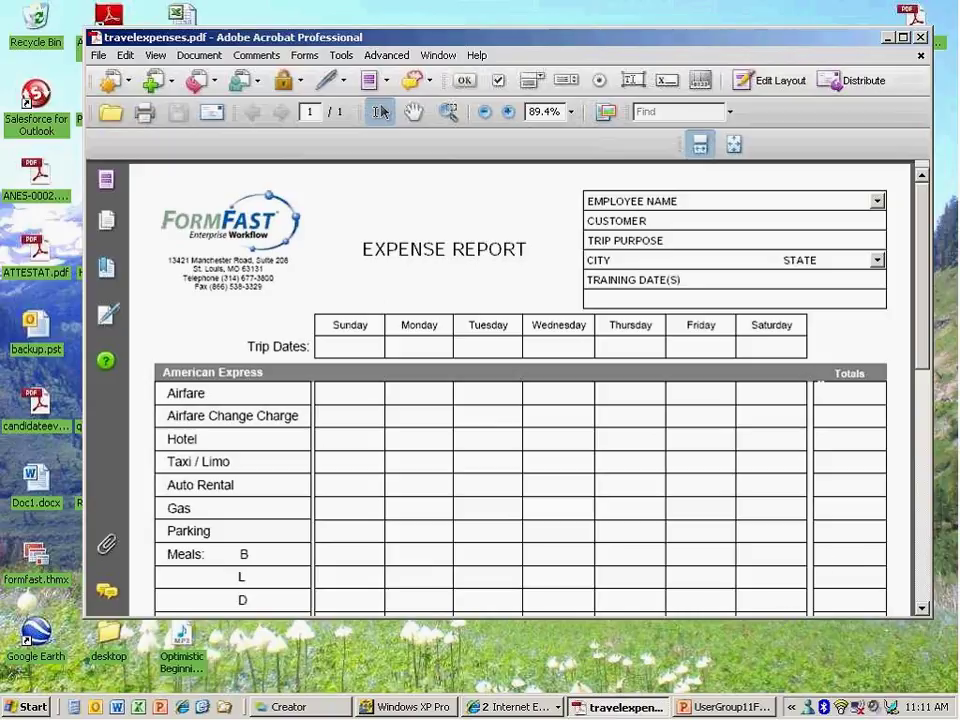
left_click(903, 37)
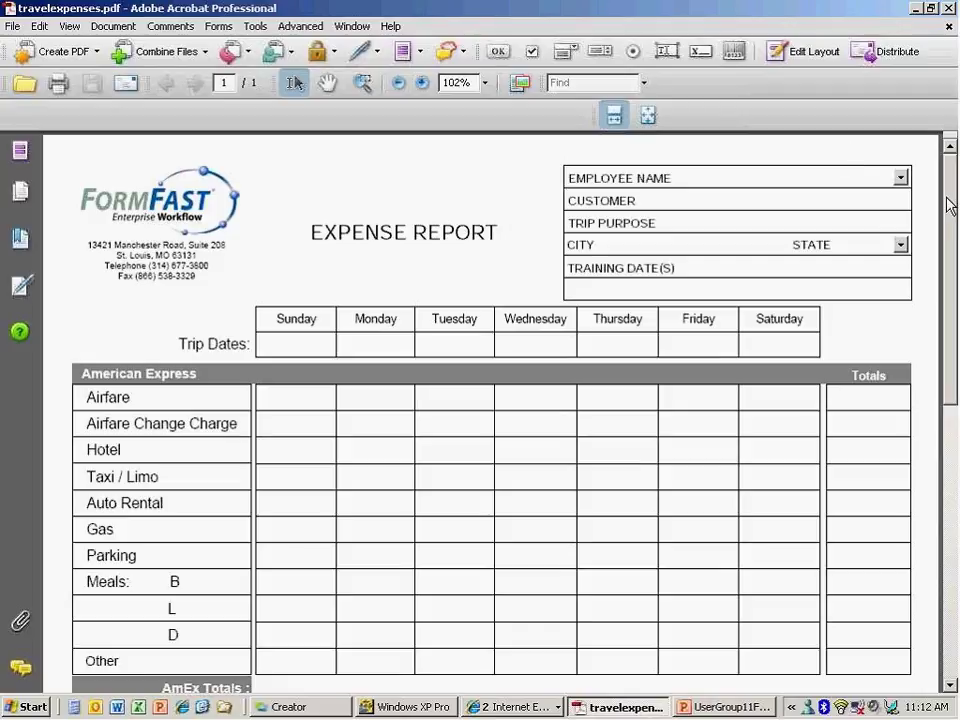
- Scroll the expense form down to the totals, Notes box and Submit button
left_click_drag(951, 208, 936, 343)
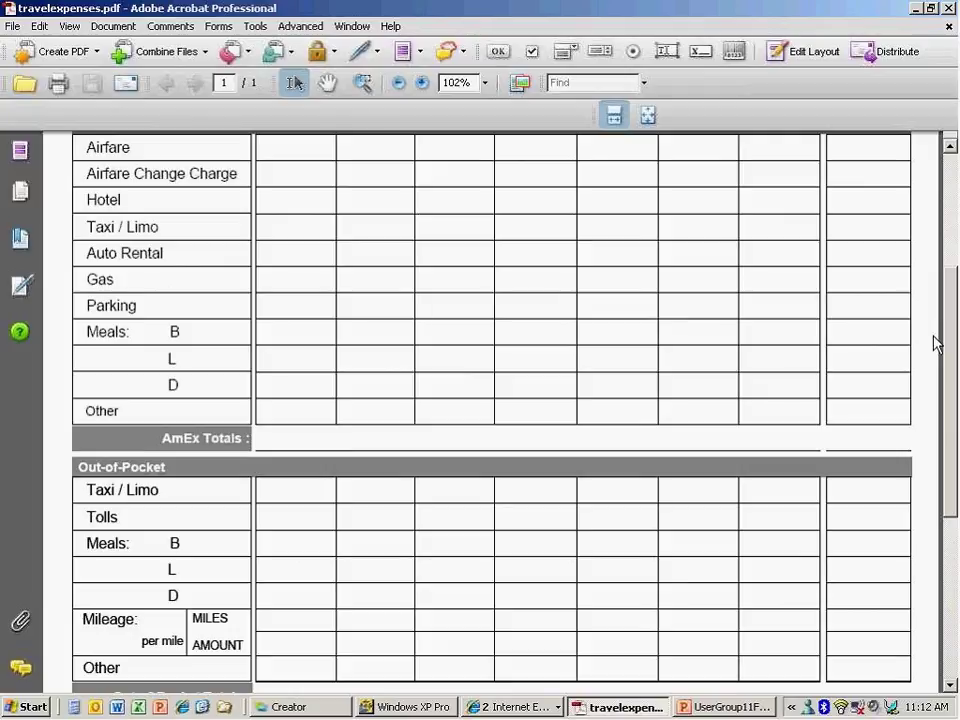
scroll(598, 462, "down", 6)
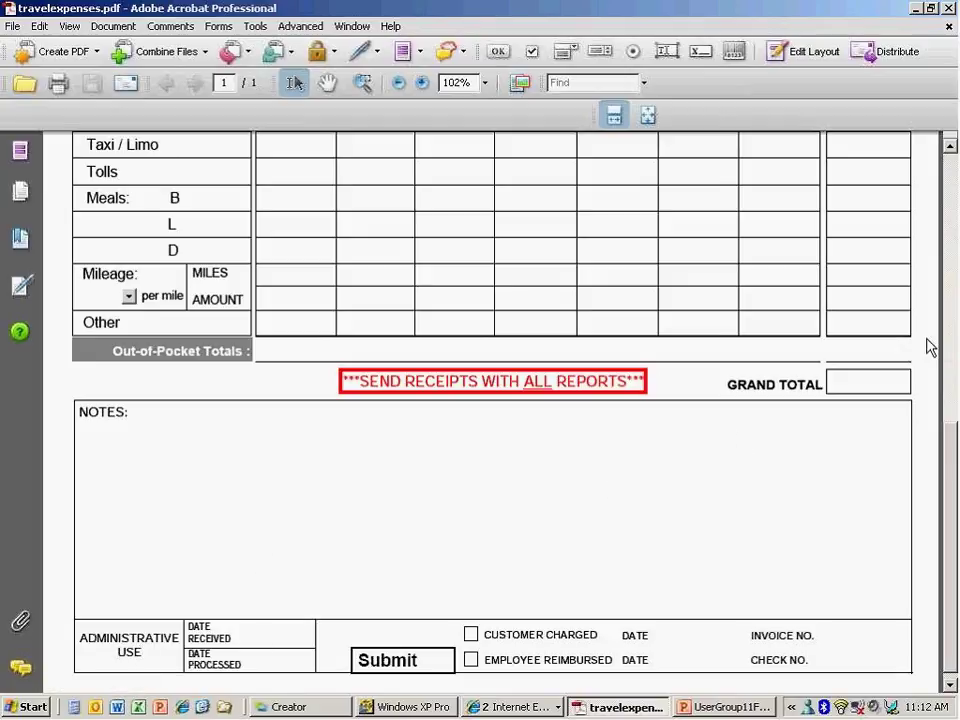
scroll(928, 345, "down", 1)
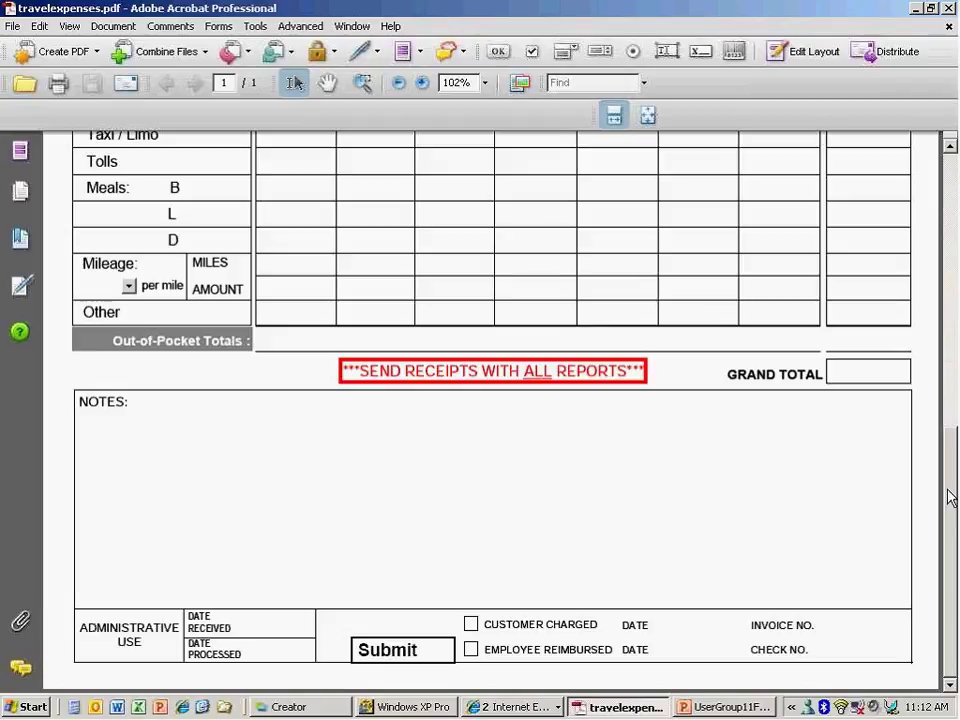
- Drag the scrollbar back to the top of the Expense Report page
left_click_drag(955, 478, 955, 140)
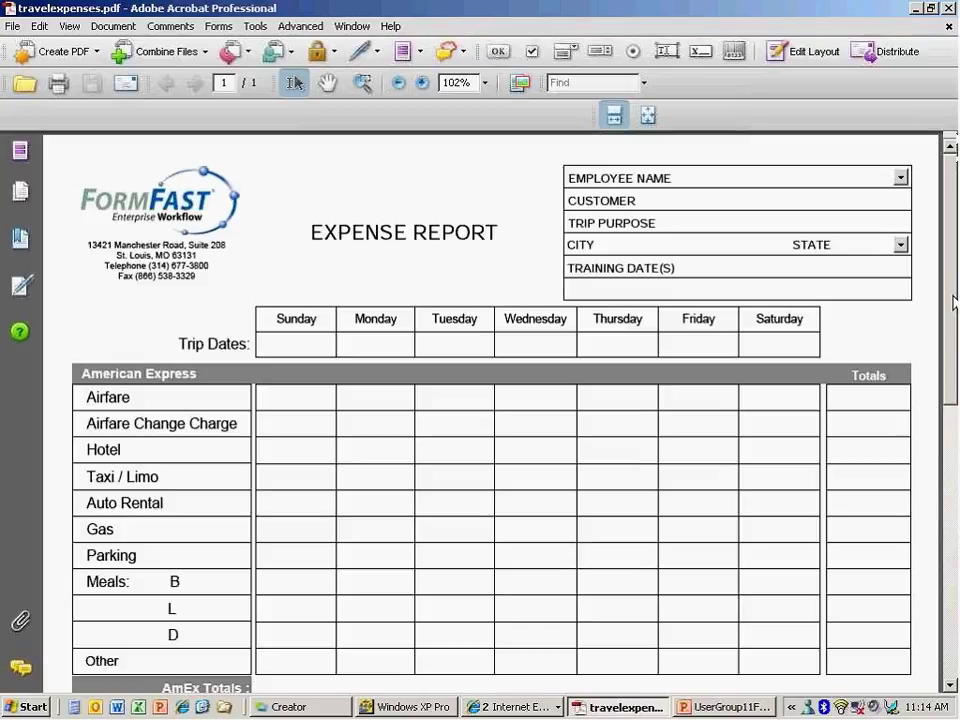
left_click(901, 180)
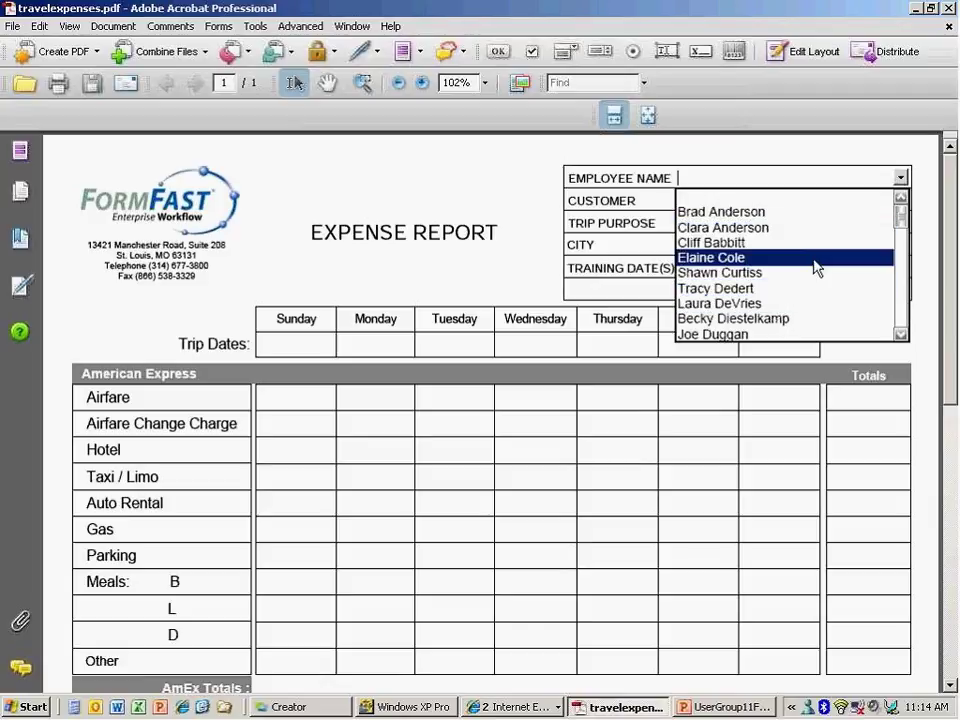
left_click(530, 193)
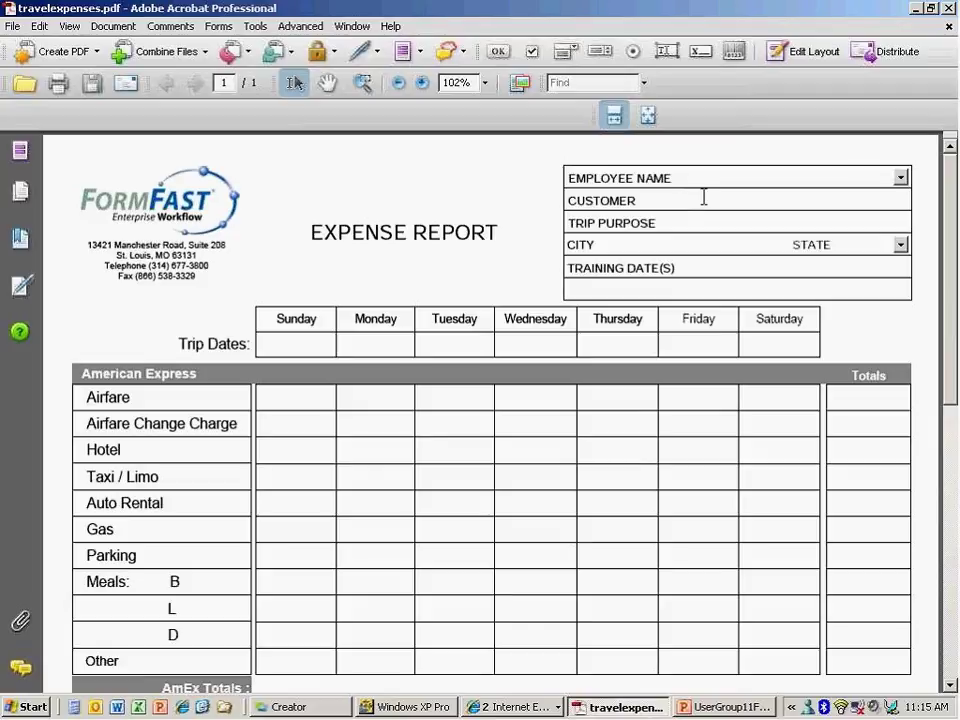
- Minimize Acrobat and switch to the FastFlow Login browser window
left_click(915, 11)
left_click(500, 705)
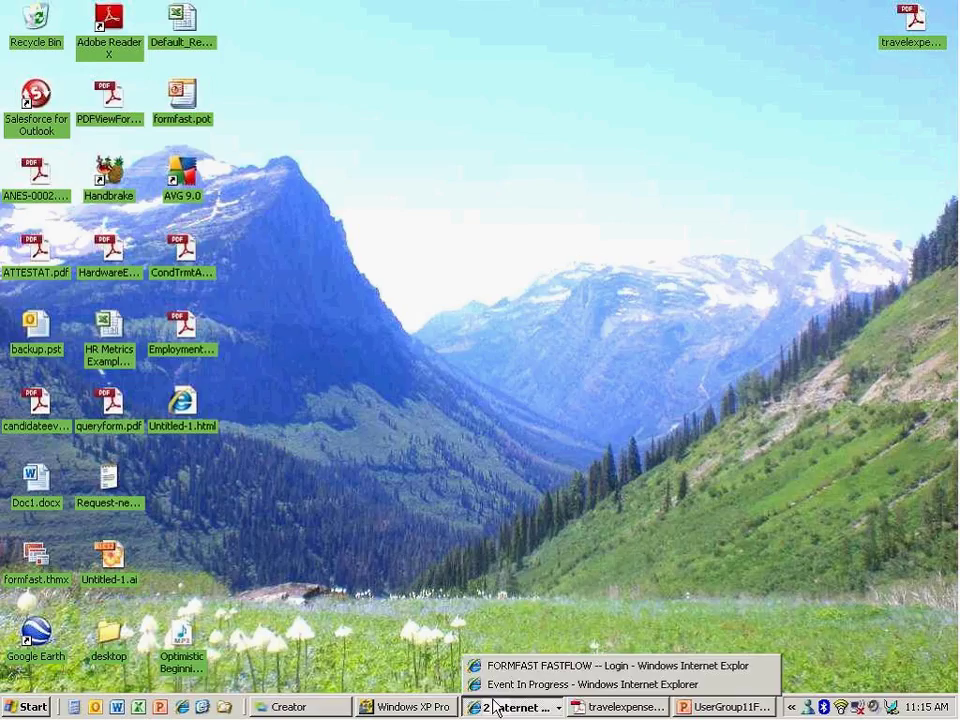
left_click(517, 666)
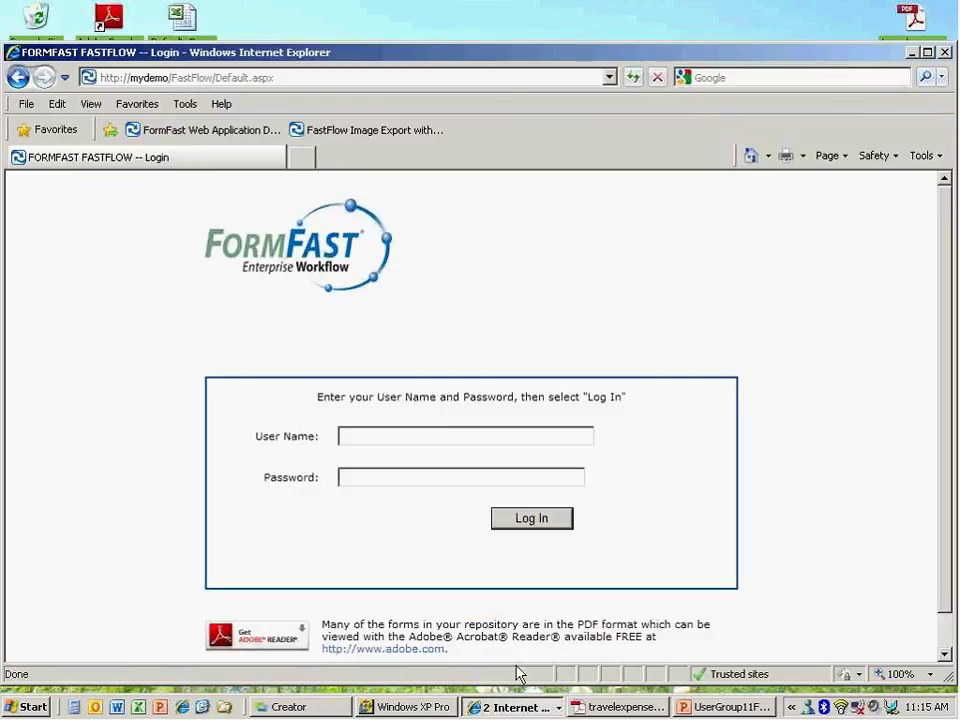
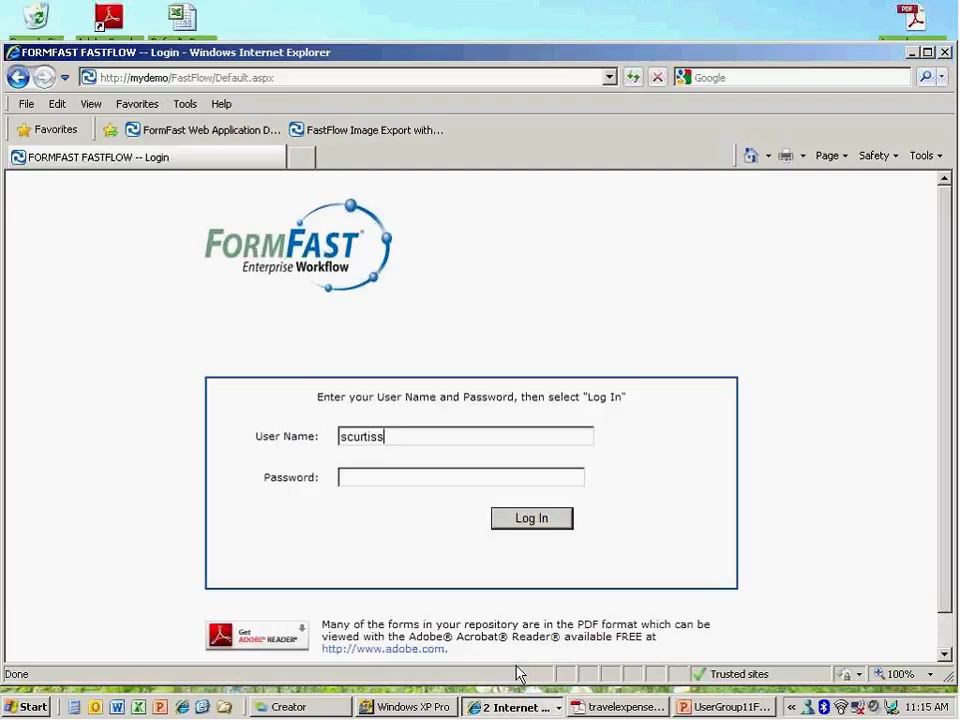
- Enter the FastFlow user name and account password and submit the login
key("Tab")
type("********")
key("Return")
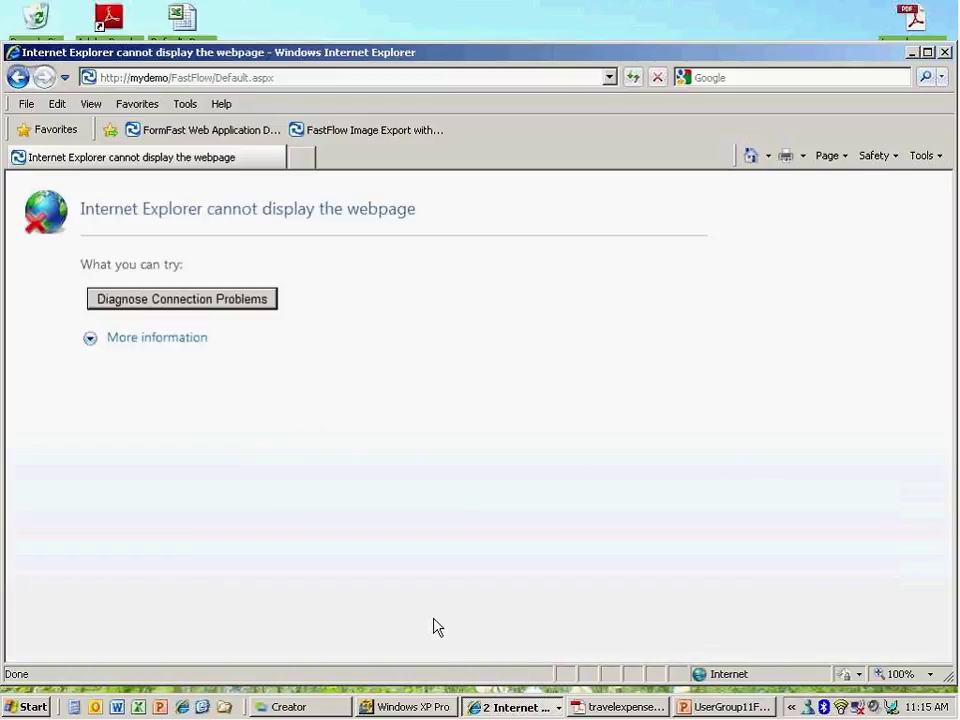
- Reload the FastFlow login address, then go back from the page it shows
left_click(303, 82)
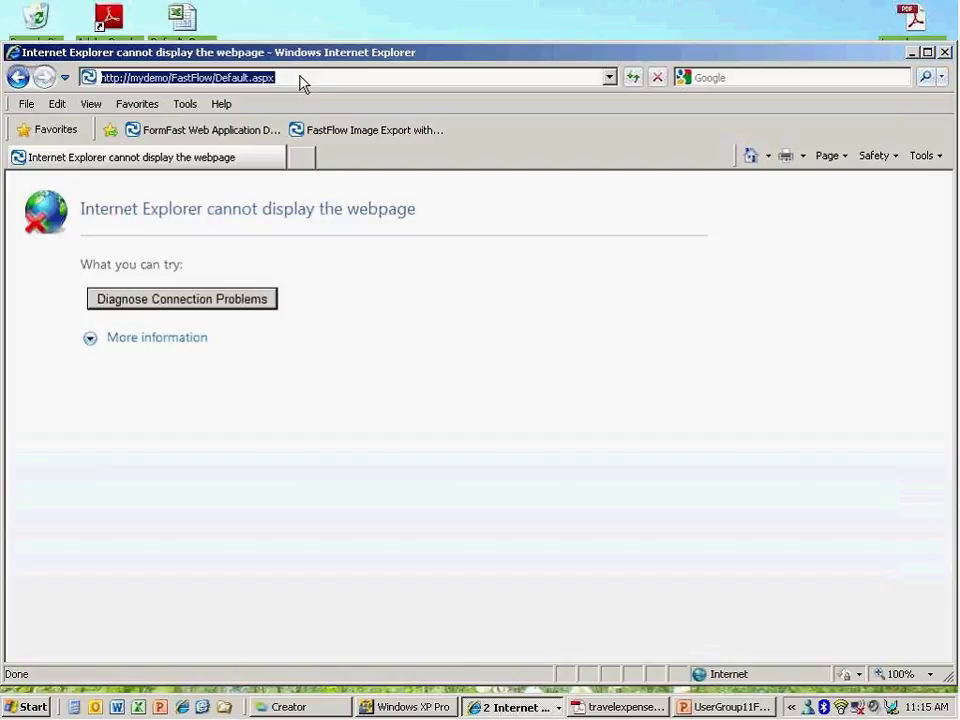
key("Return")
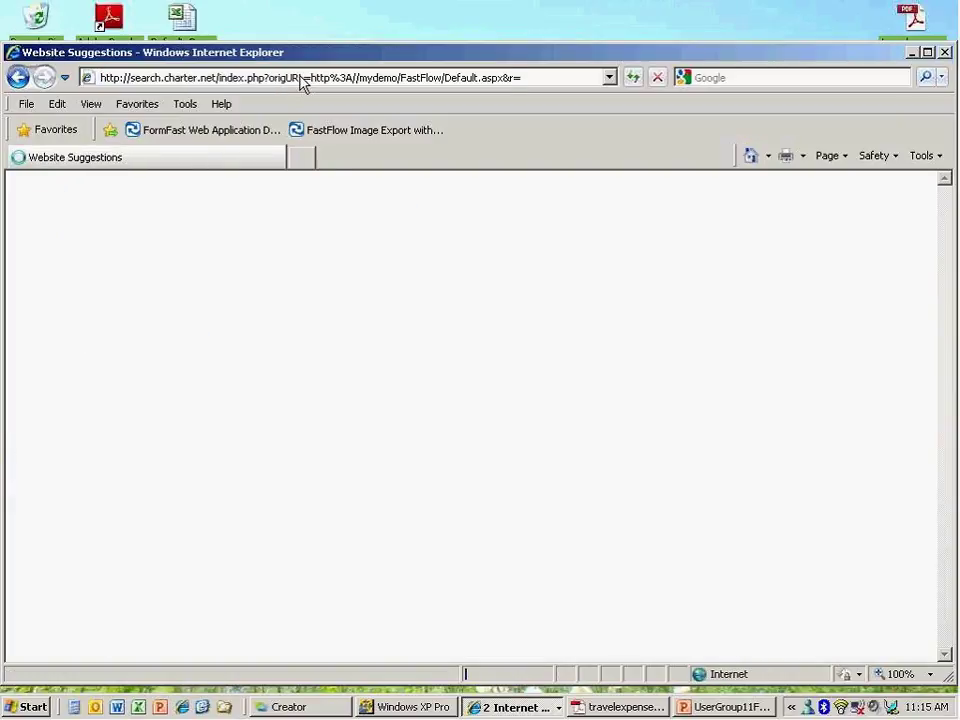
left_click(21, 82)
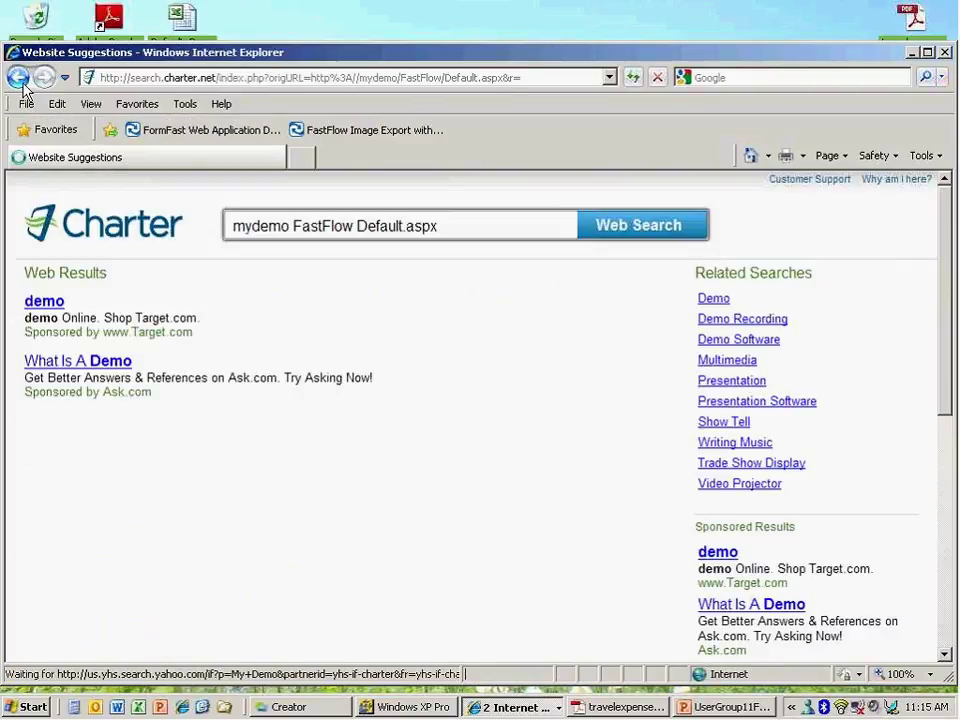
- Close Internet Explorer and select the FastFlow shortcut on the Windows XP virtual machine desktop
left_click(946, 54)
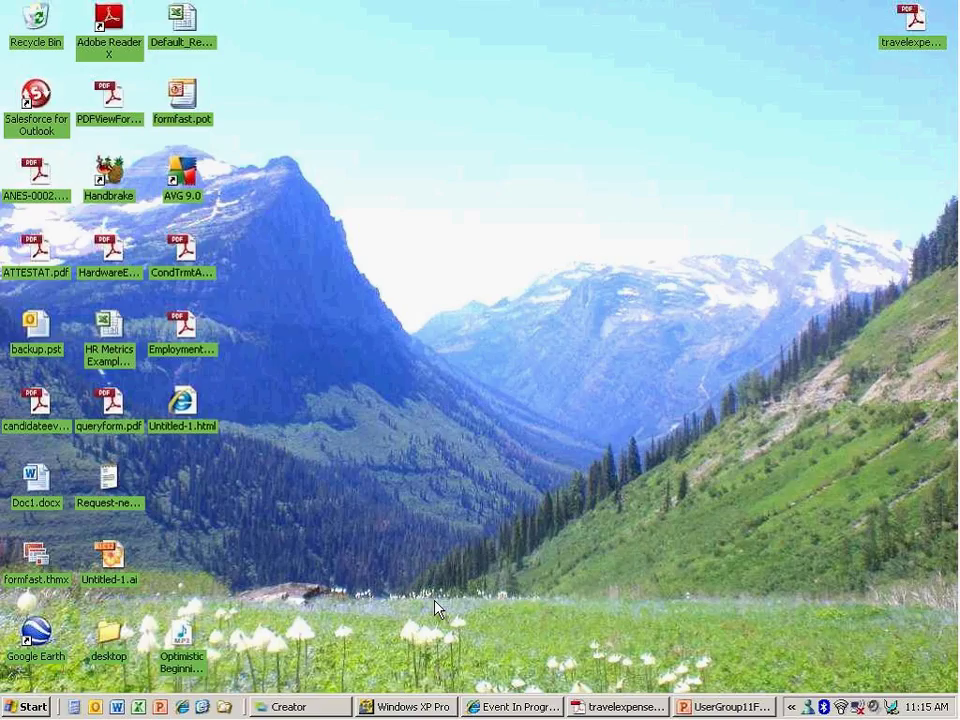
left_click(405, 708)
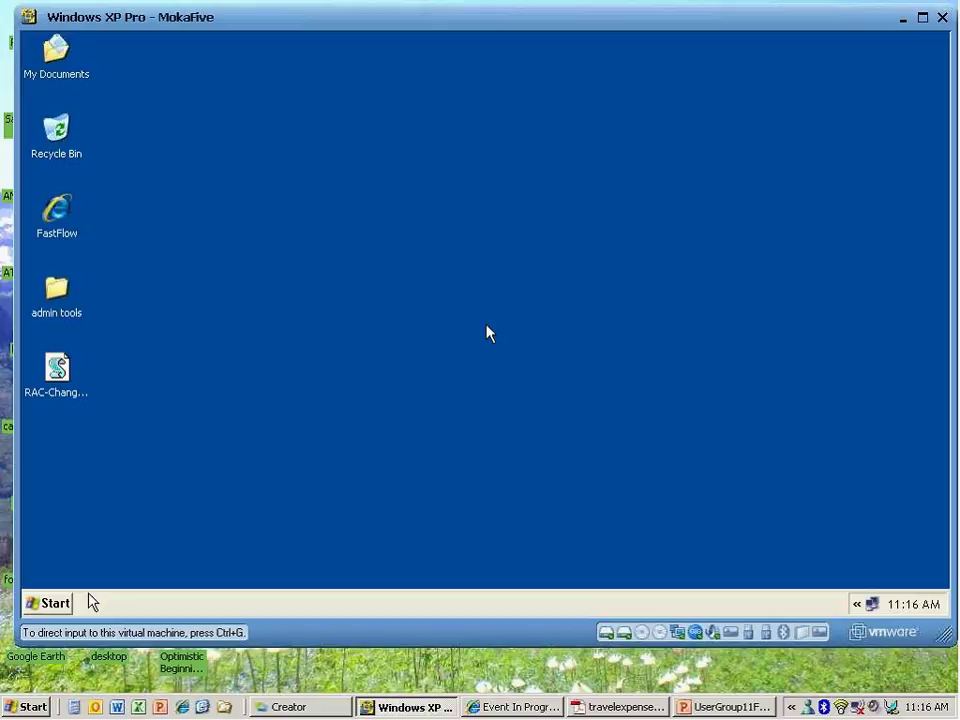
left_click(193, 447)
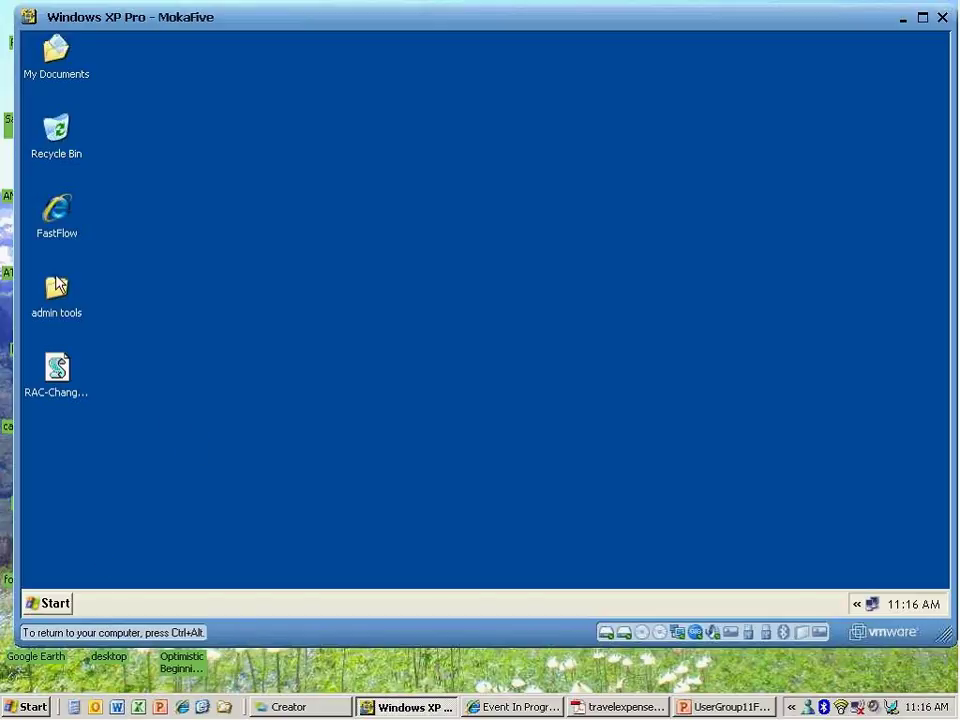
left_click(64, 222)
- Launch FastFlow from the desktop shortcut and enter the FastFlow demo site
double_click(64, 222)
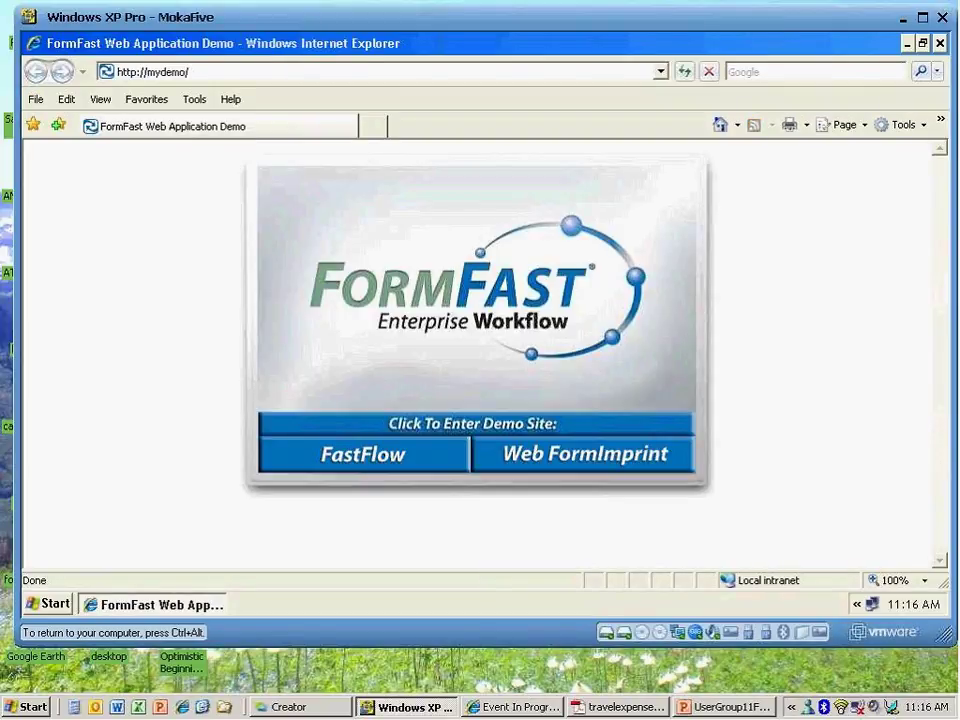
left_click(368, 452)
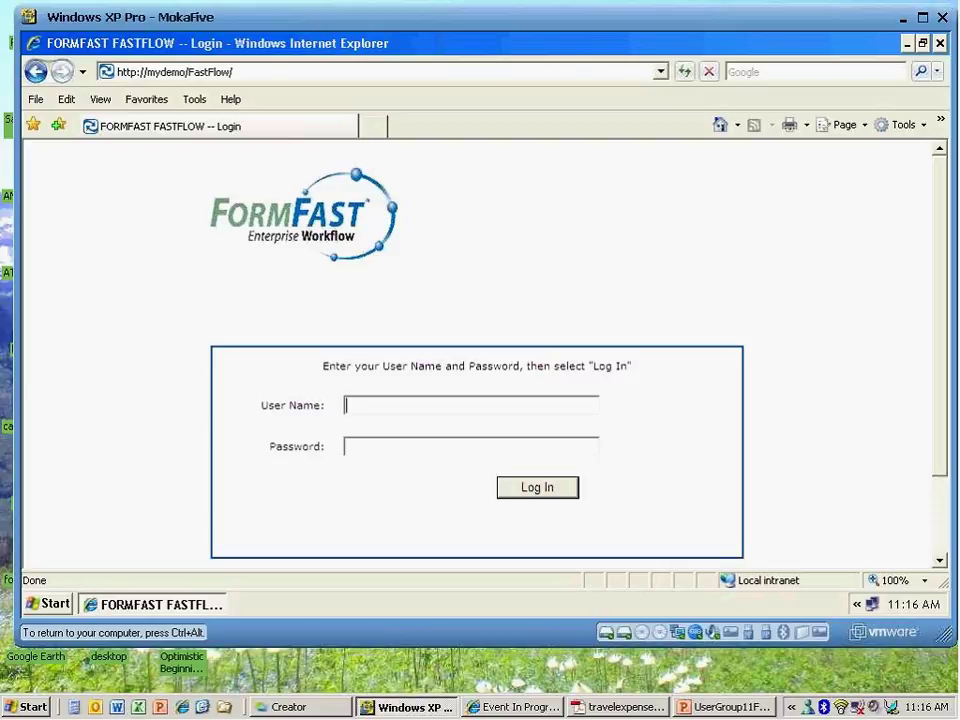
- Log in with the user name and account password, then maximize the virtual machine
key("Tab")
type("••••••••")
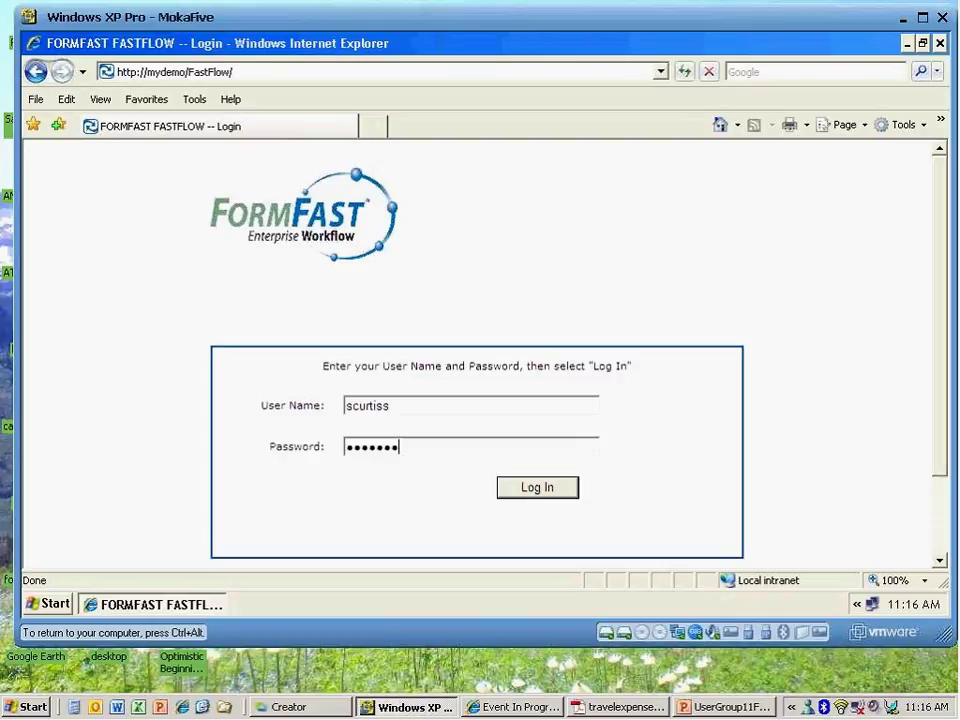
left_click(546, 489)
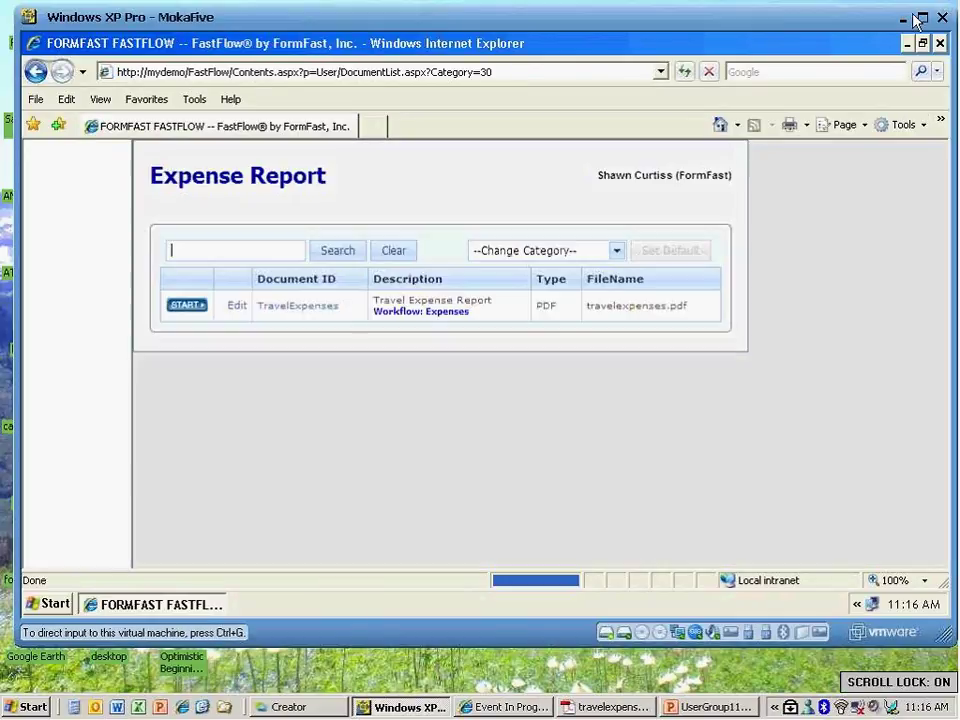
left_click(919, 18)
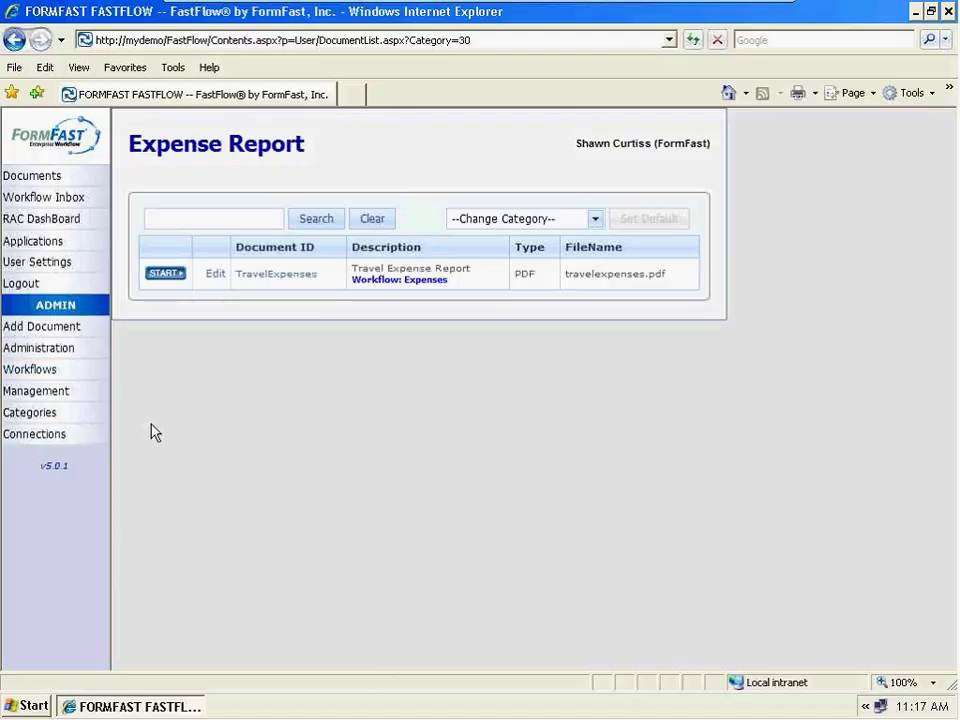
- Edit the TravelExpenses form and go to its Upload/Change Form page
left_click(214, 274)
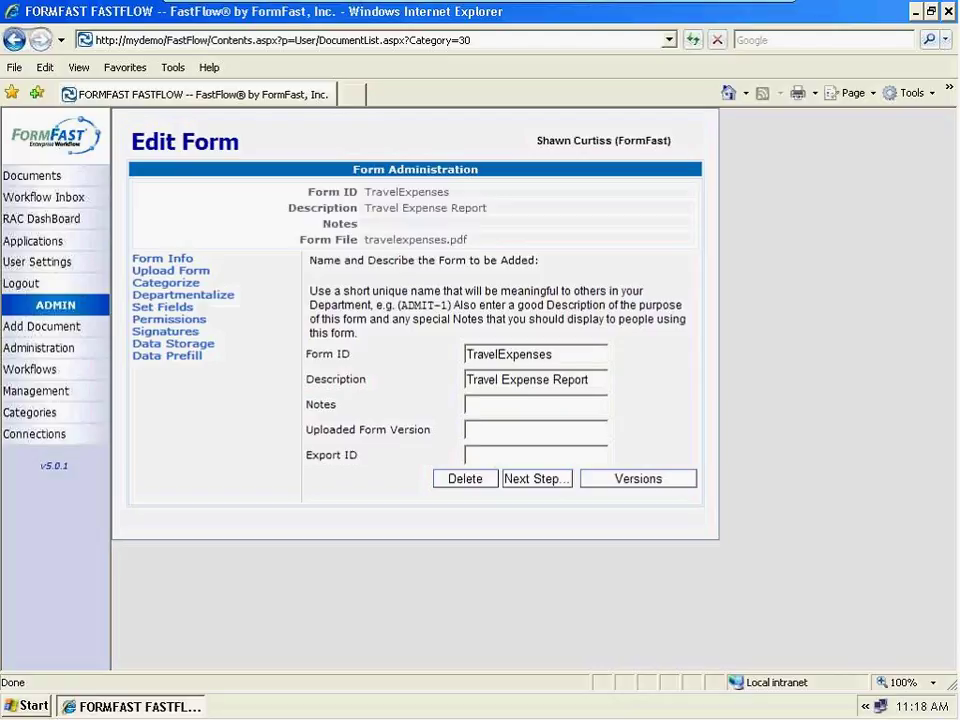
left_click(196, 274)
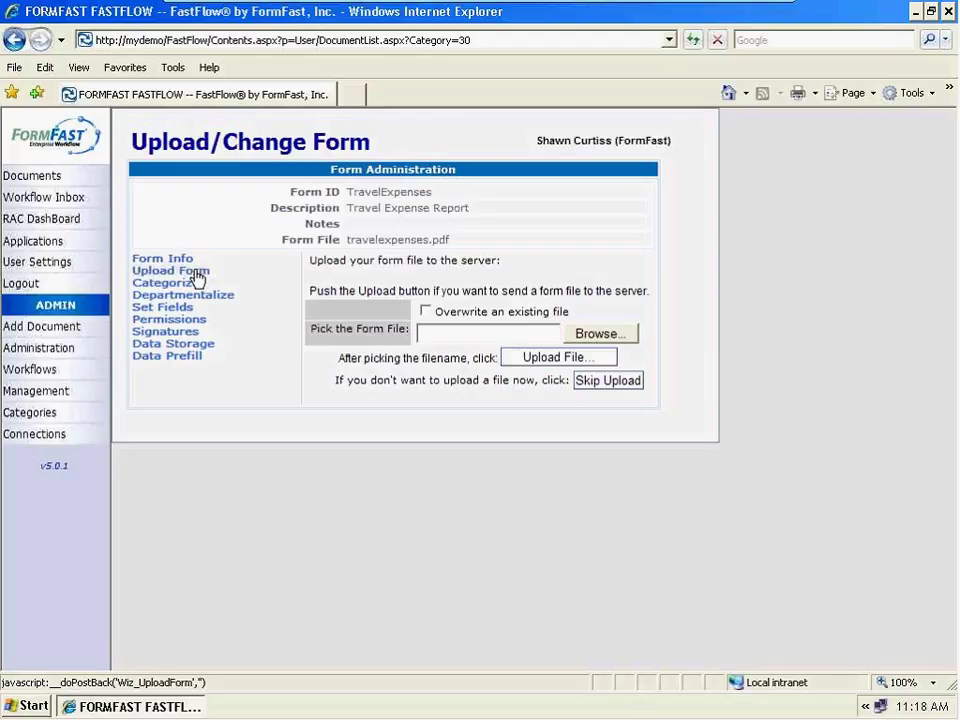
- Open the TravelExpenses Categorize Form page and scroll its Non-Members list
left_click(193, 287)
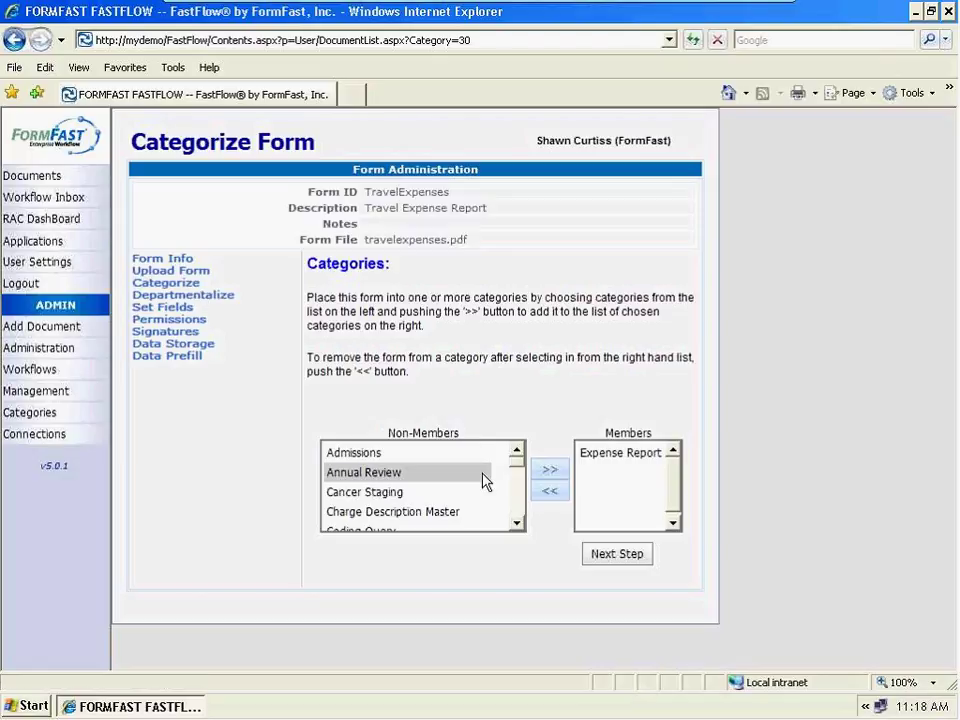
left_click(517, 527)
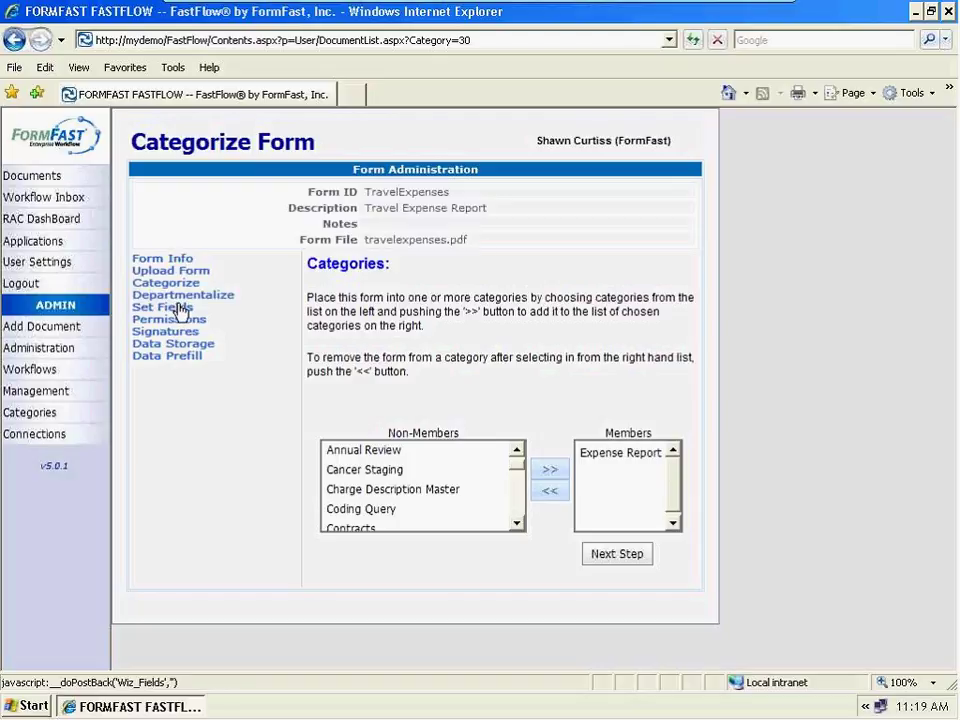
- Set Customer as the TravelExpenses form's ID field on the Set Fields page
left_click(183, 307)
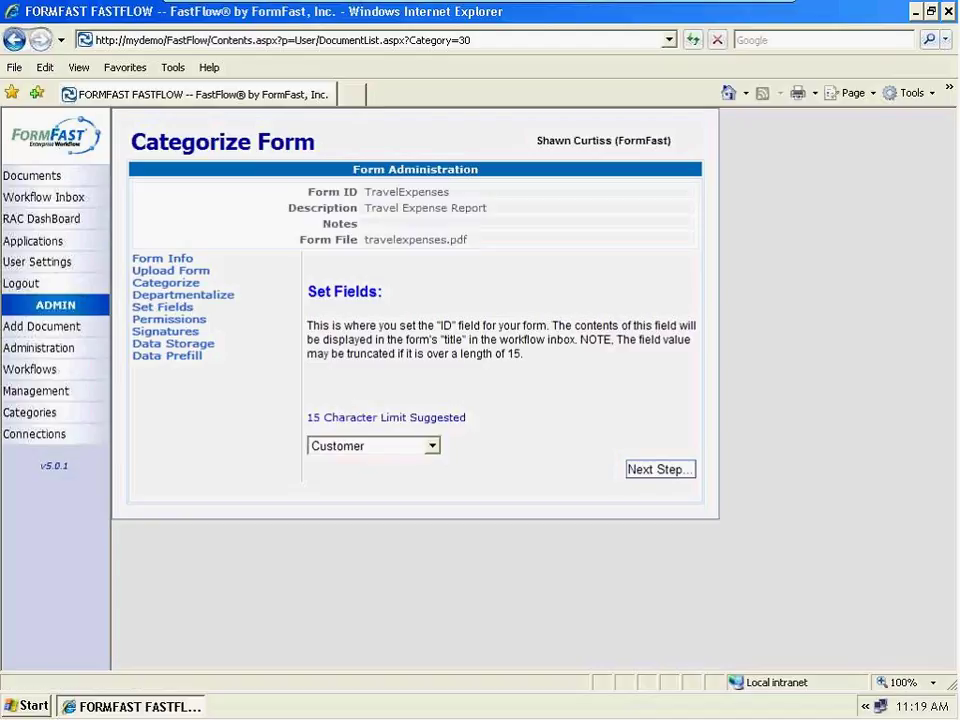
left_click(401, 448)
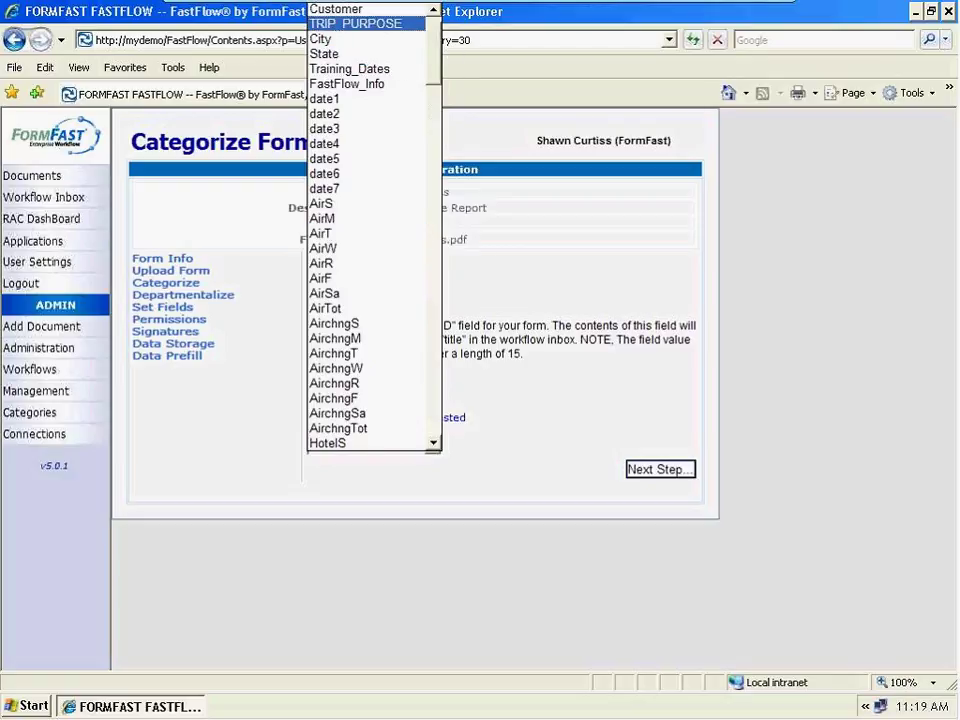
scroll(400, 25, "up", 1)
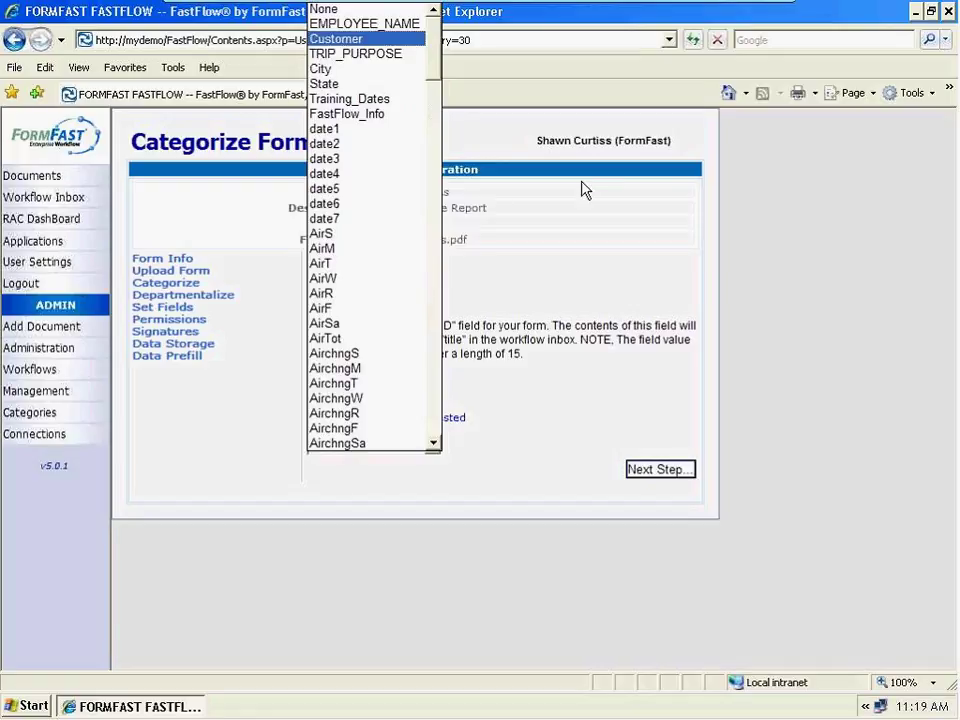
left_click(336, 38)
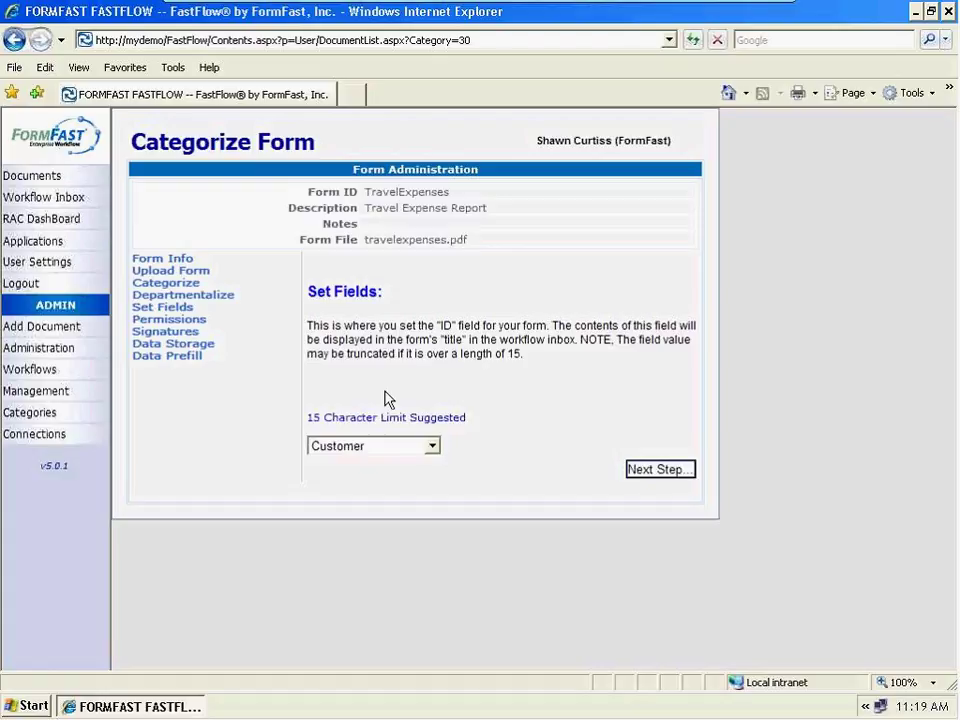
- Go to the Signatures settings for the TravelExpenses form
left_click(170, 334)
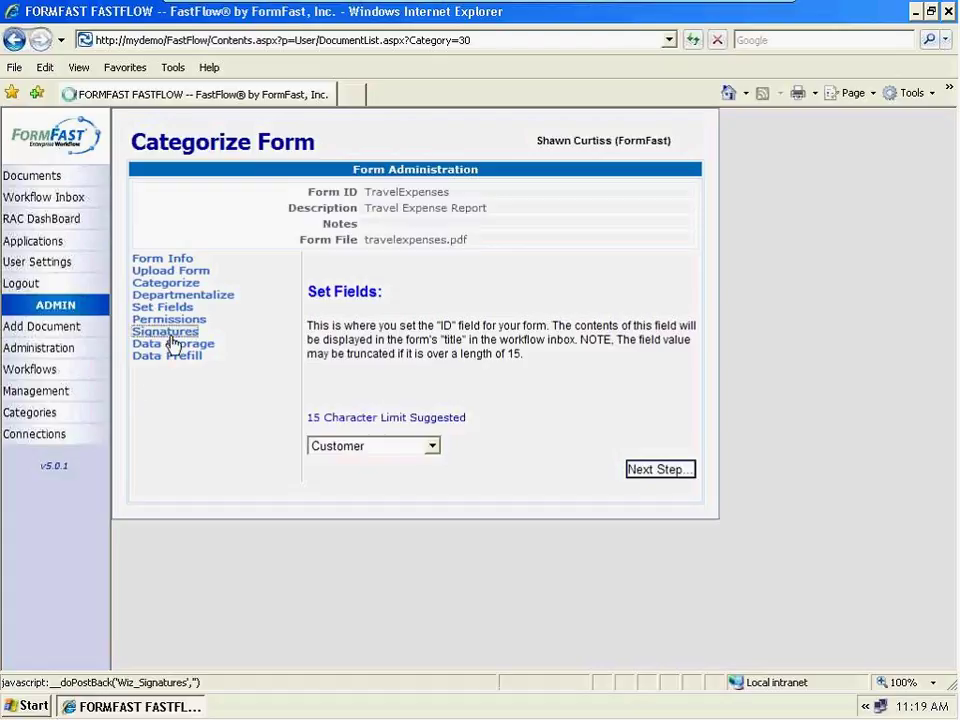
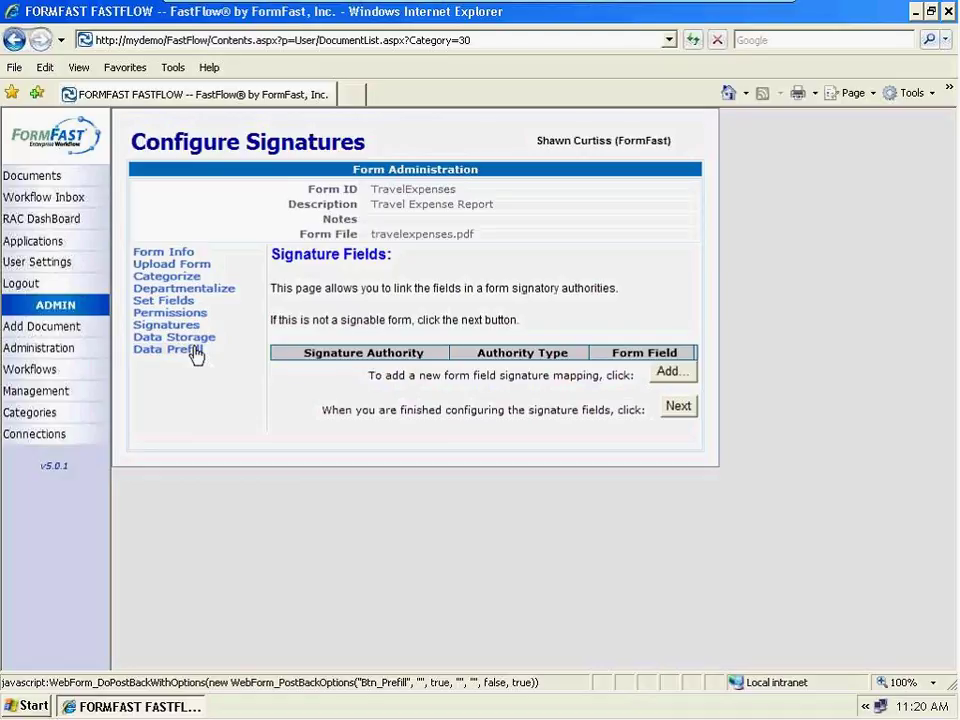
- Open User Settings, keep Documents as the default display screen, and review the settings form
left_click(50, 264)
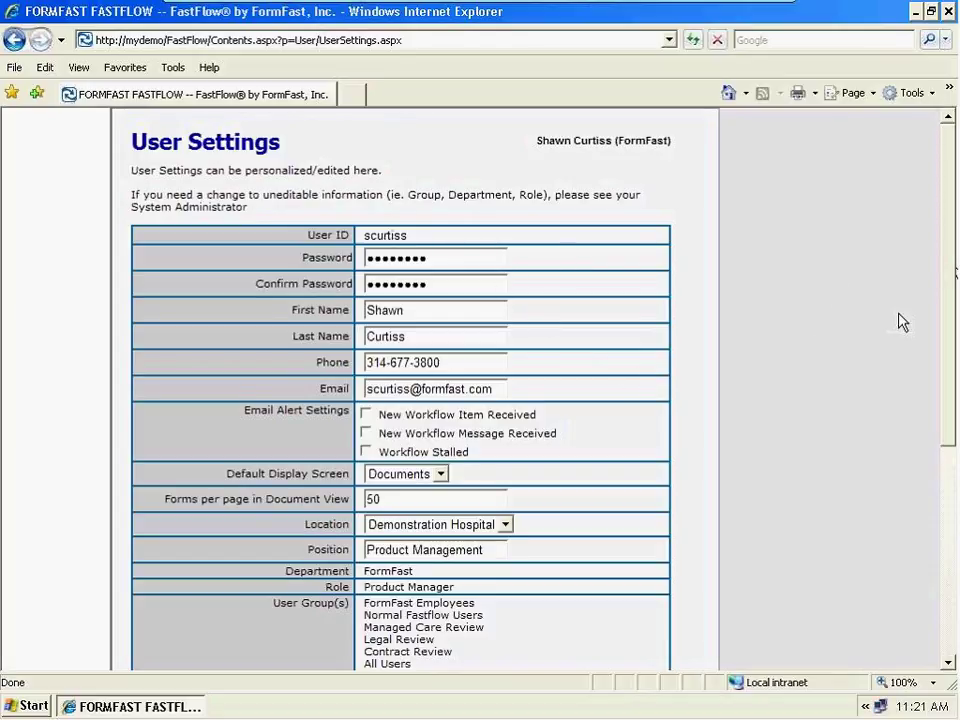
scroll(507, 362, "down", 3)
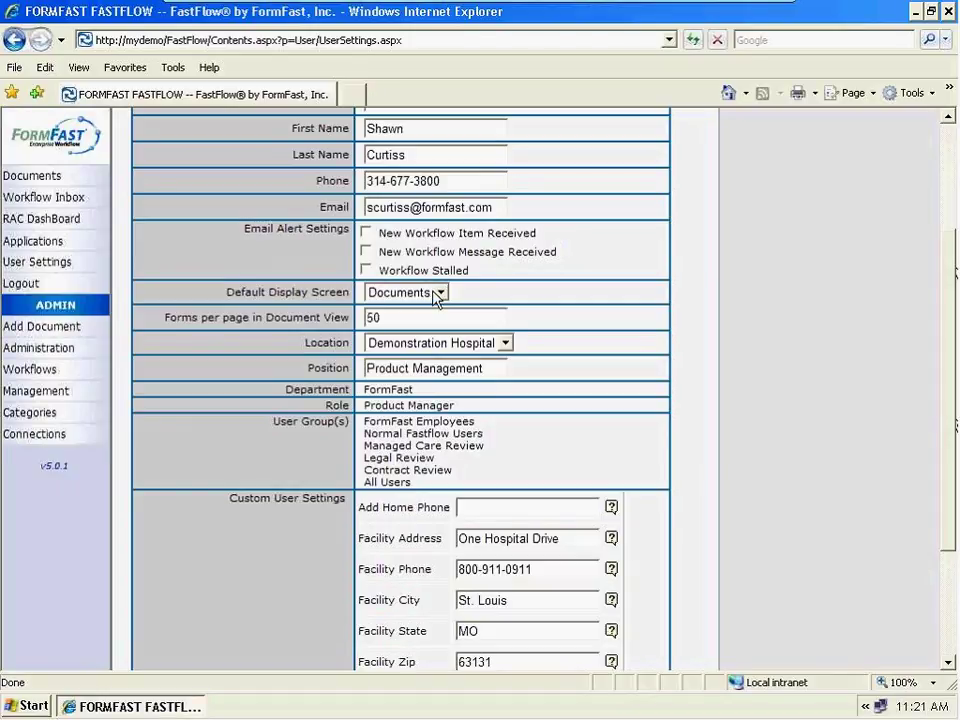
left_click(439, 293)
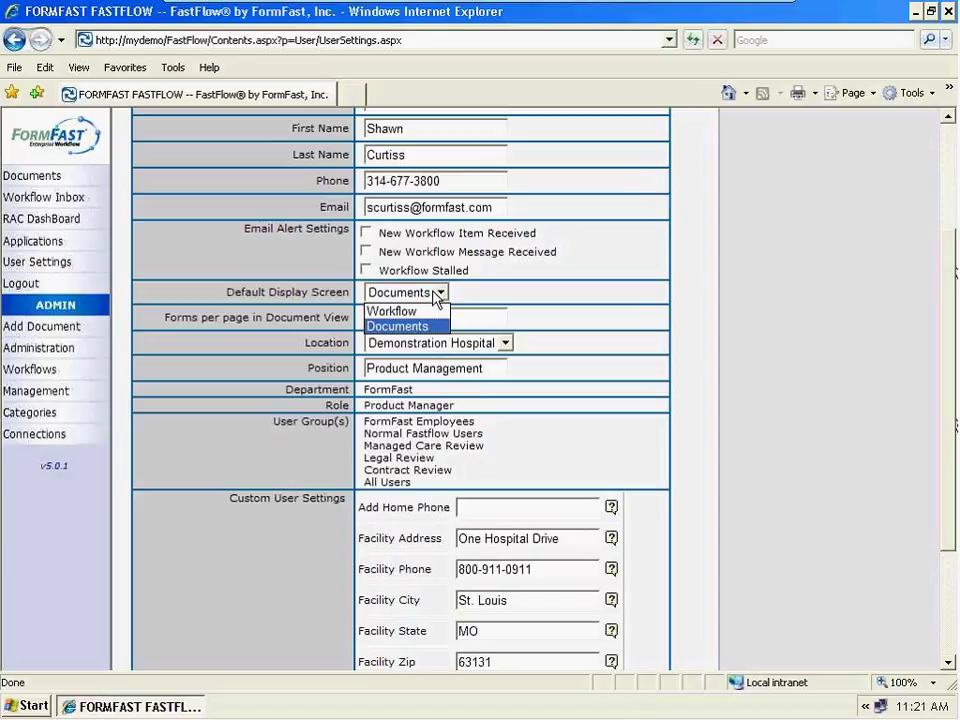
left_click(618, 294)
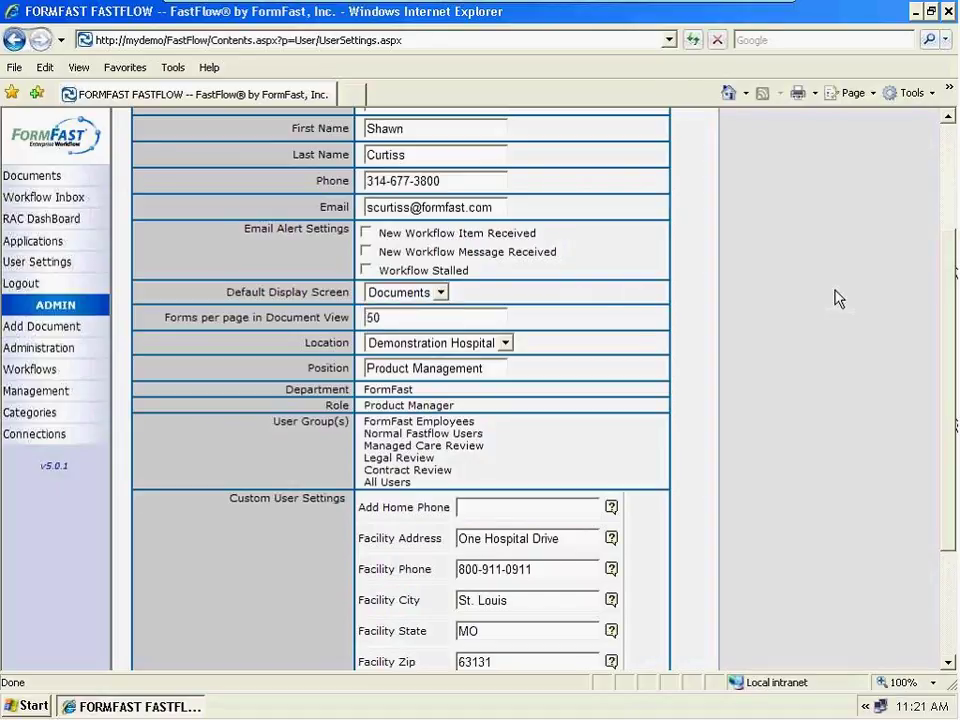
left_click_drag(949, 293, 949, 413)
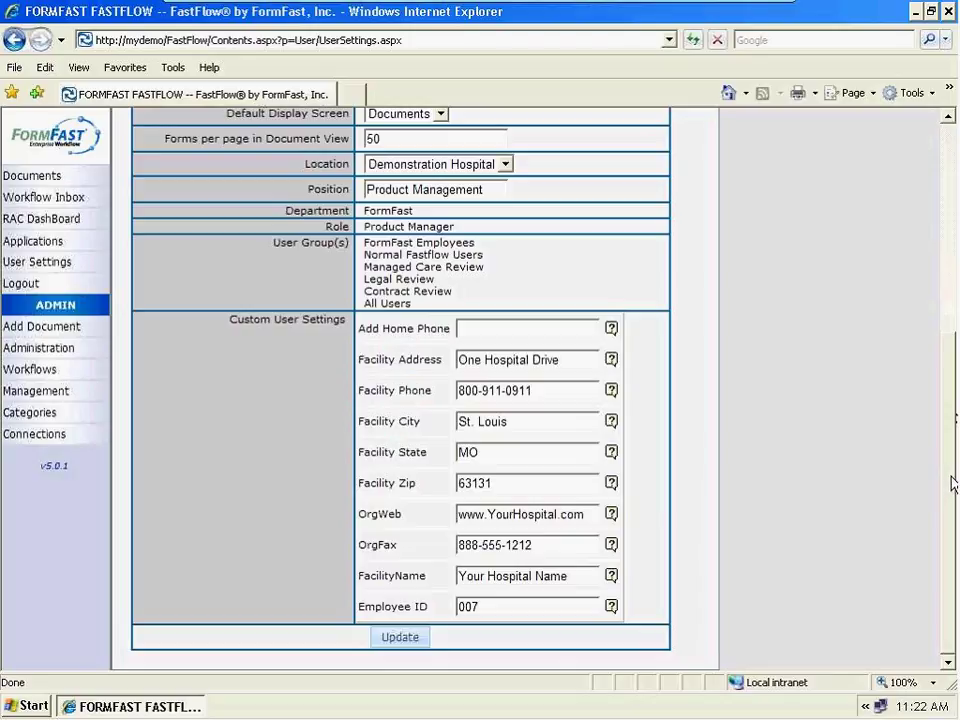
left_click_drag(953, 484, 954, 246)
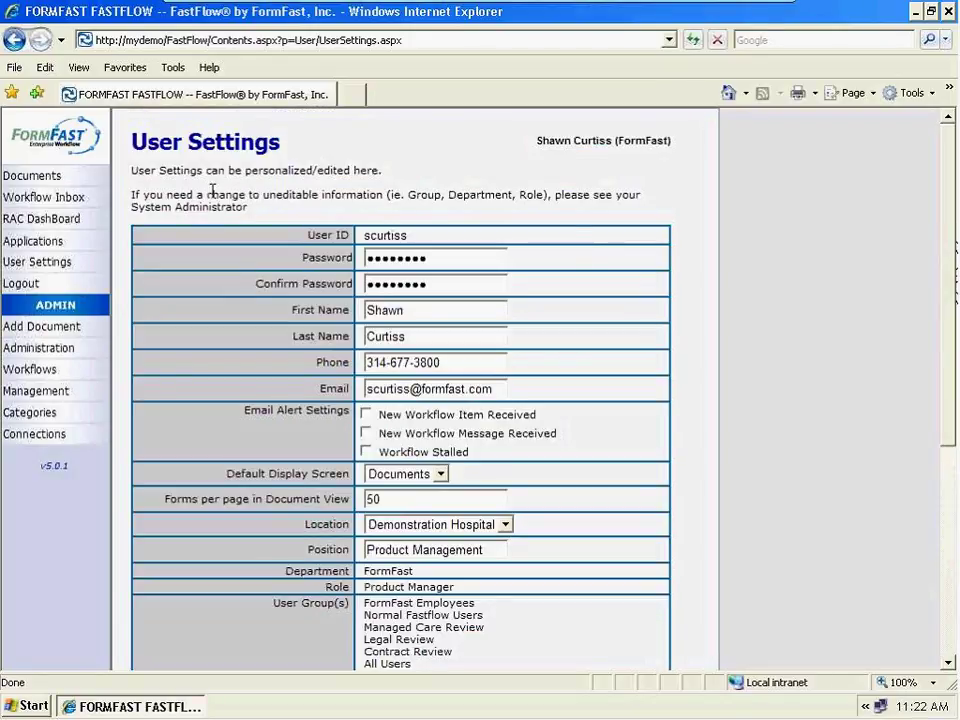
- Go from Documents to the Workflow Admin list of 140 workflows and begin a search
left_click(33, 176)
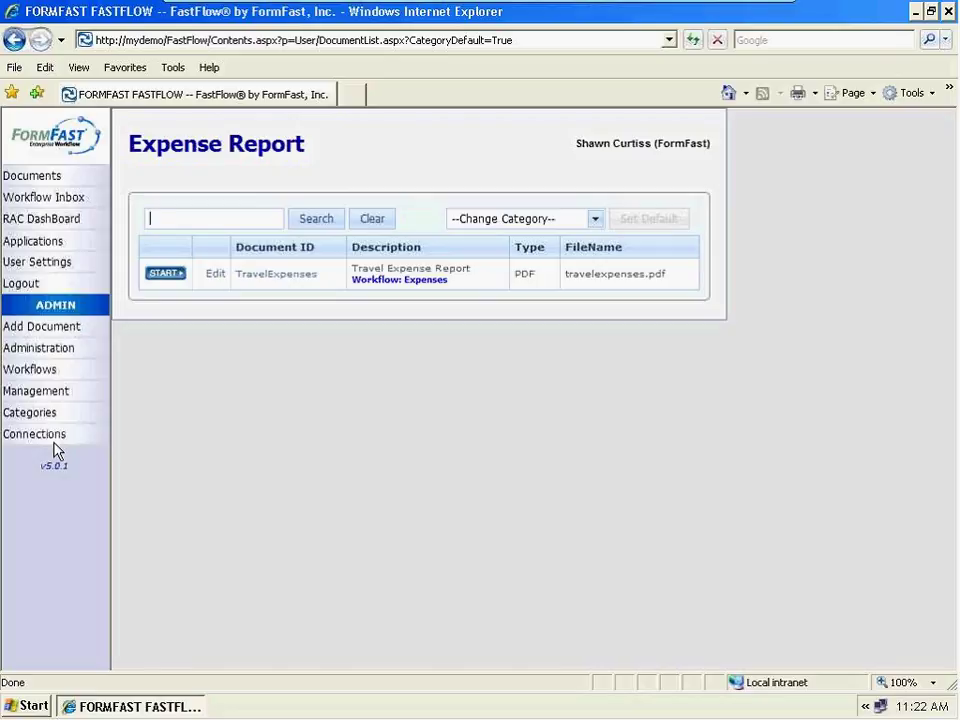
left_click(14, 373)
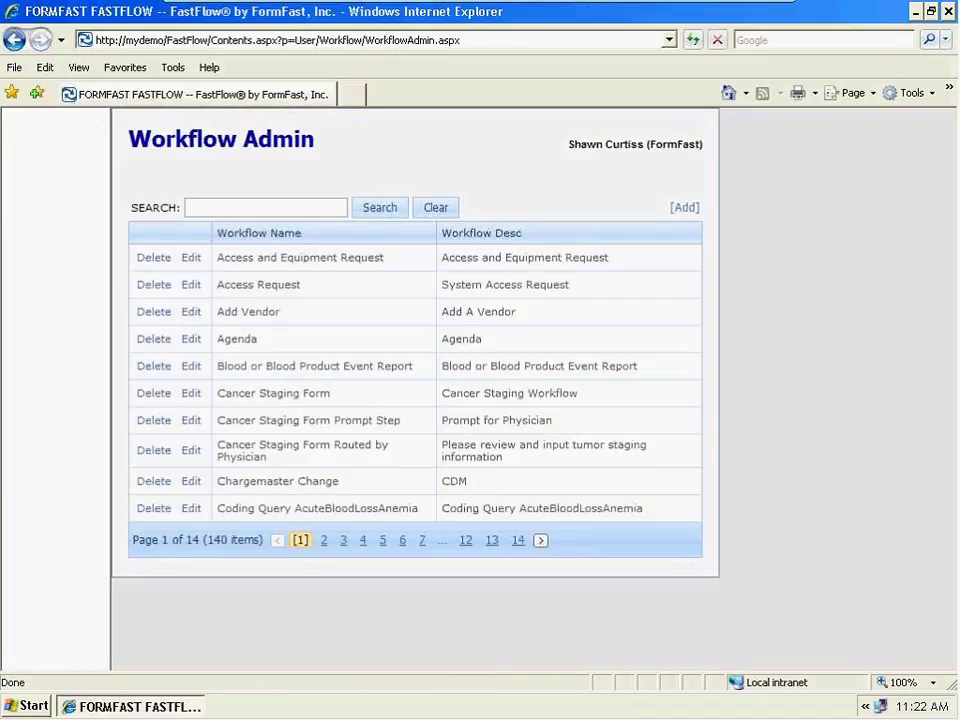
left_click(200, 207)
- Search the workflows for 'expense' and open the Expenses workflow for editing
type("expense")
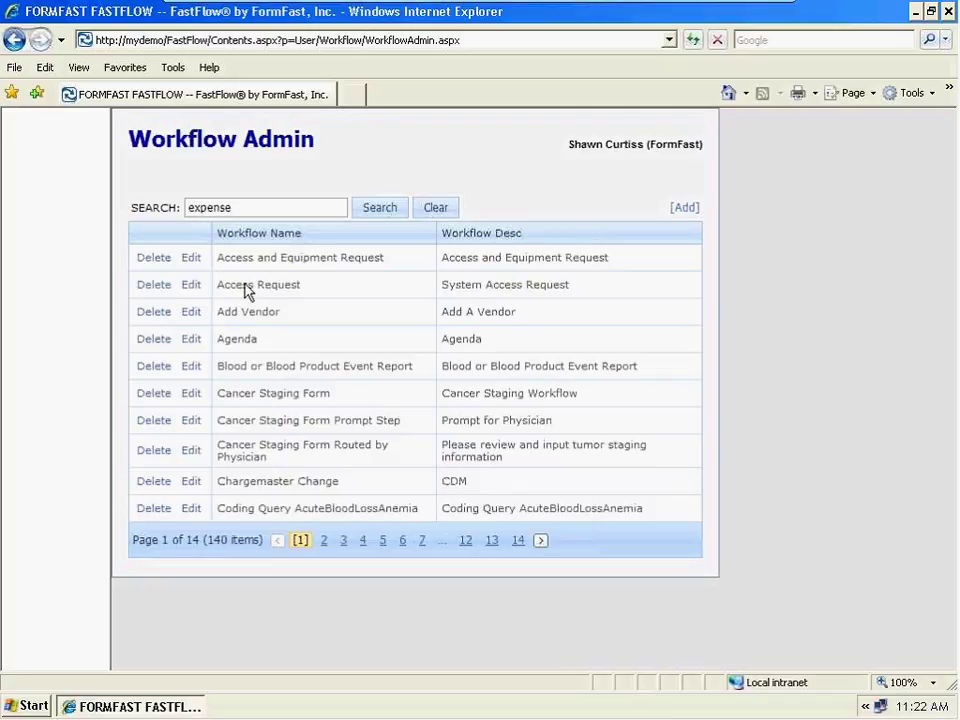
key("Return")
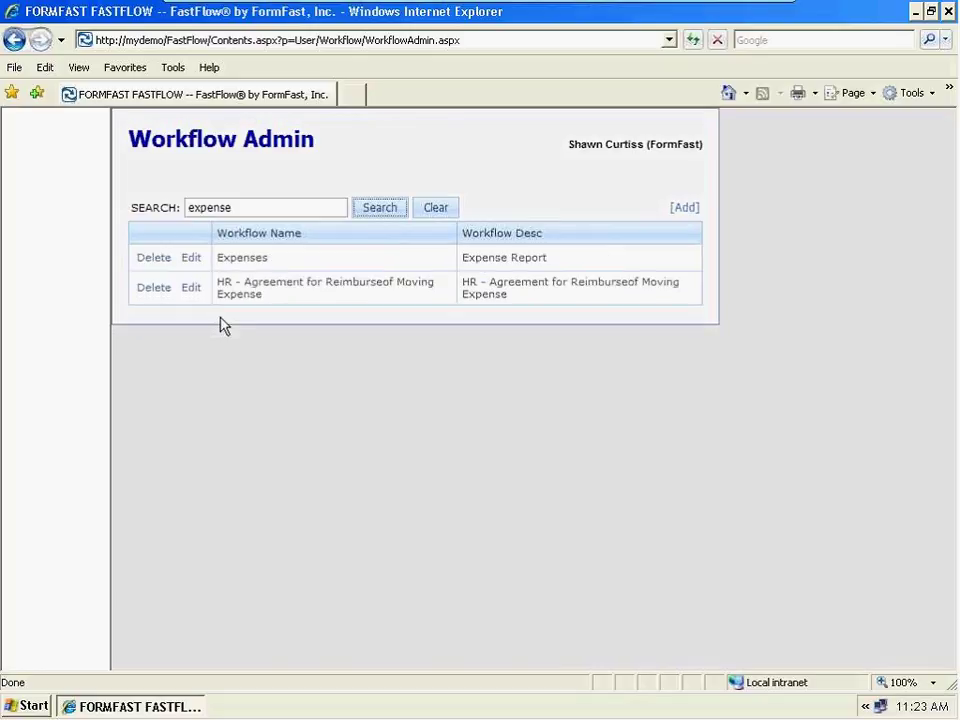
left_click(196, 261)
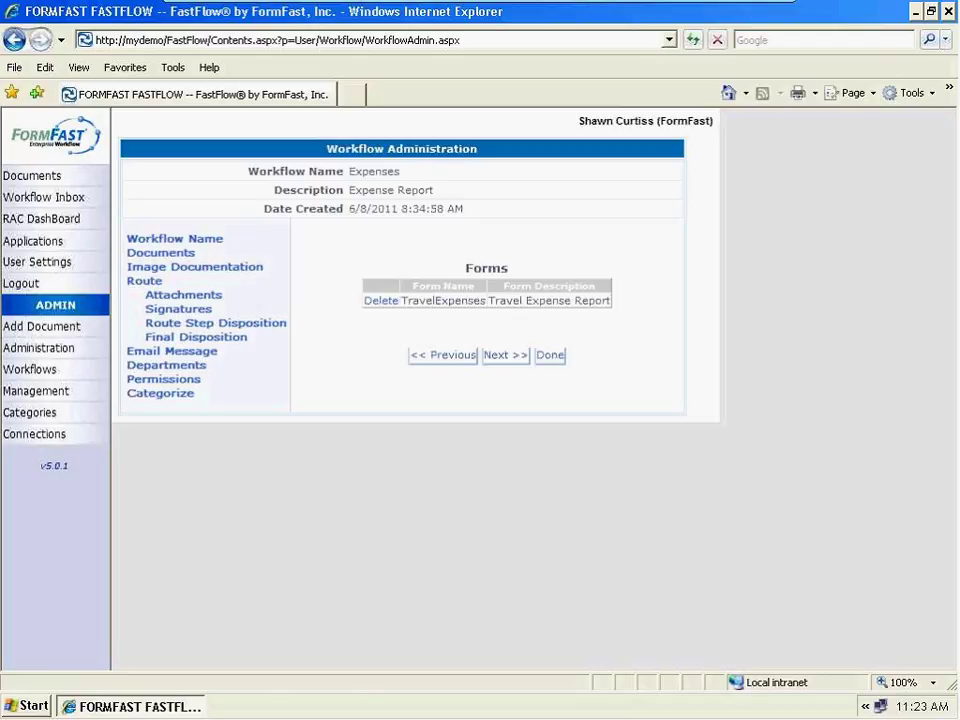
- Add a new route step to the Expenses workflow and set it to Step Passed By Form
left_click(143, 285)
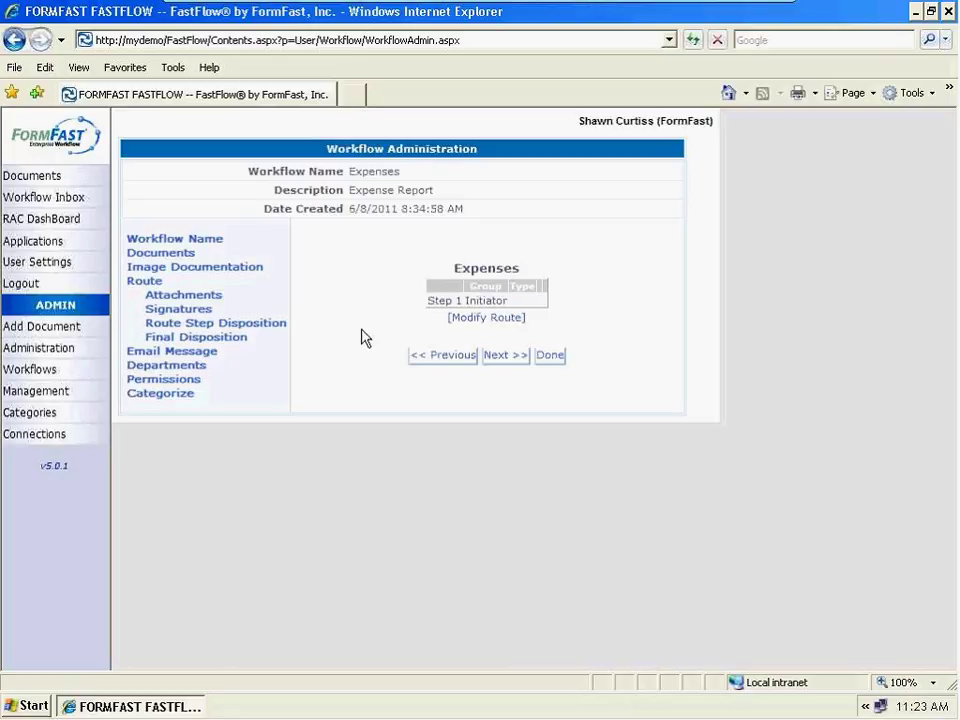
left_click(490, 318)
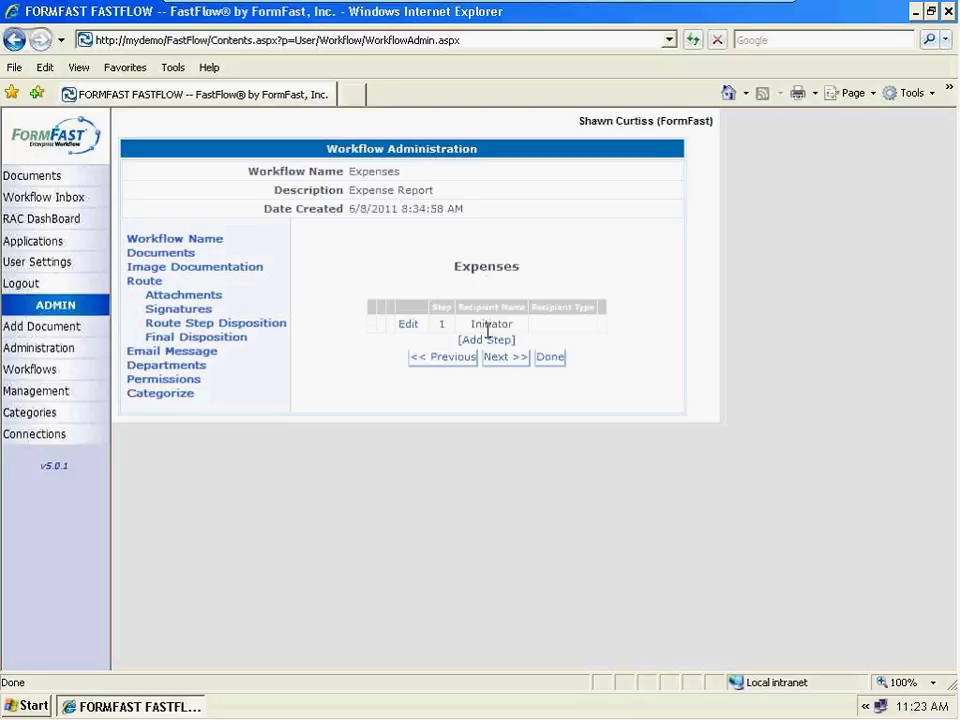
left_click(488, 341)
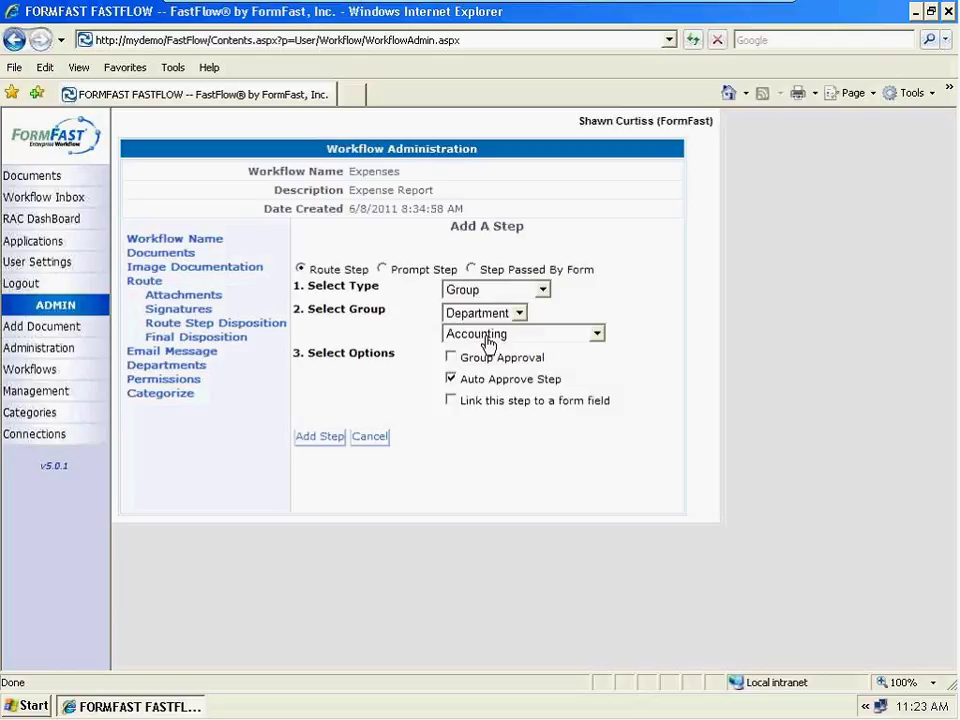
left_click(472, 270)
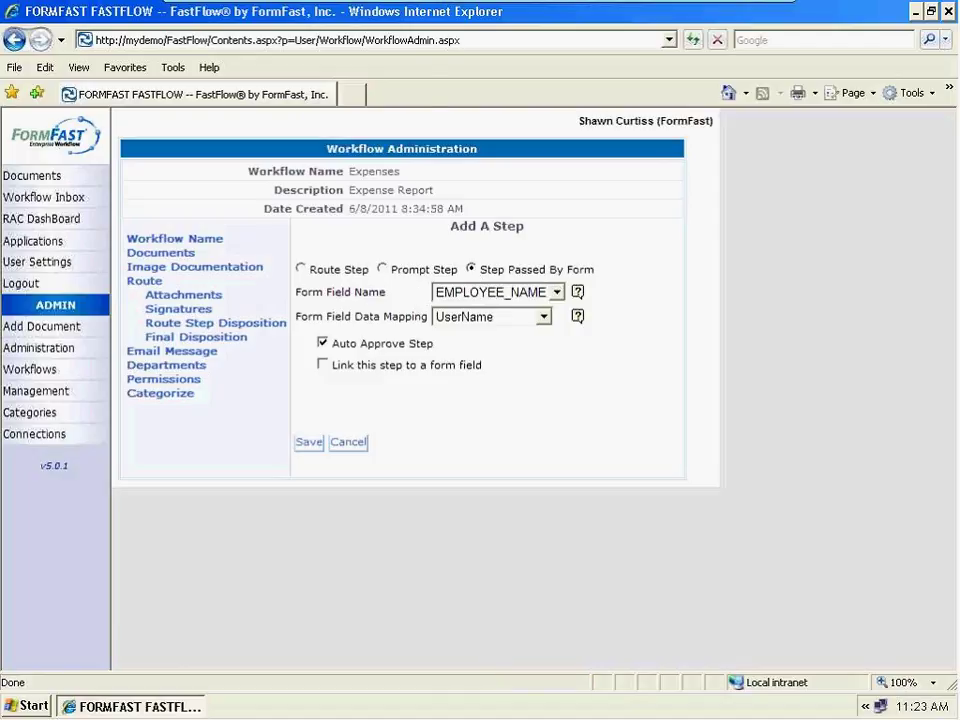
left_click(478, 294)
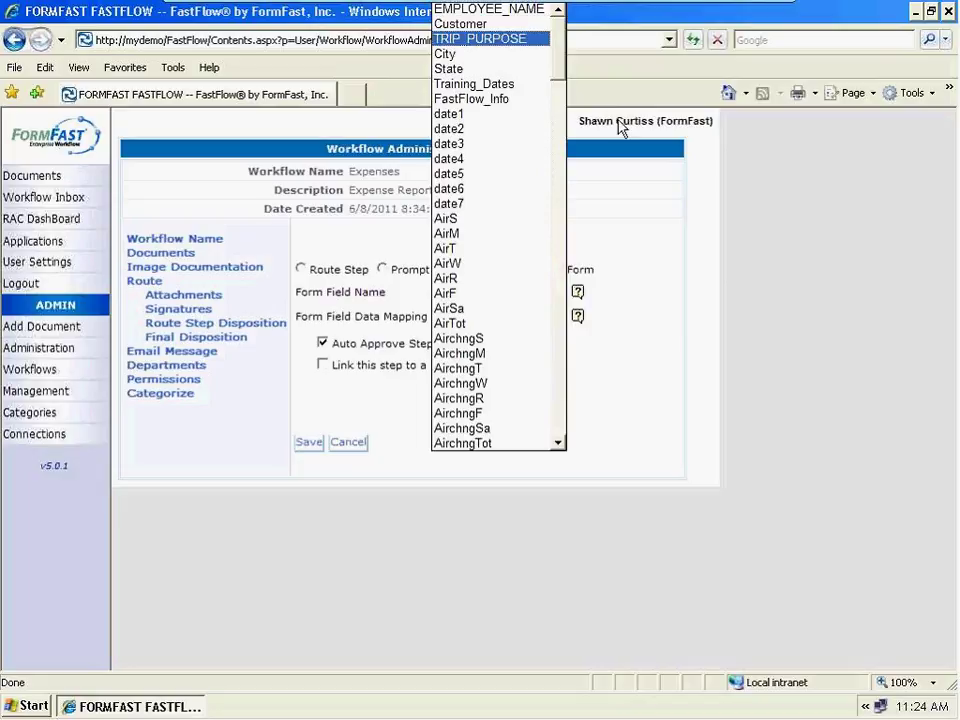
left_click(513, 10)
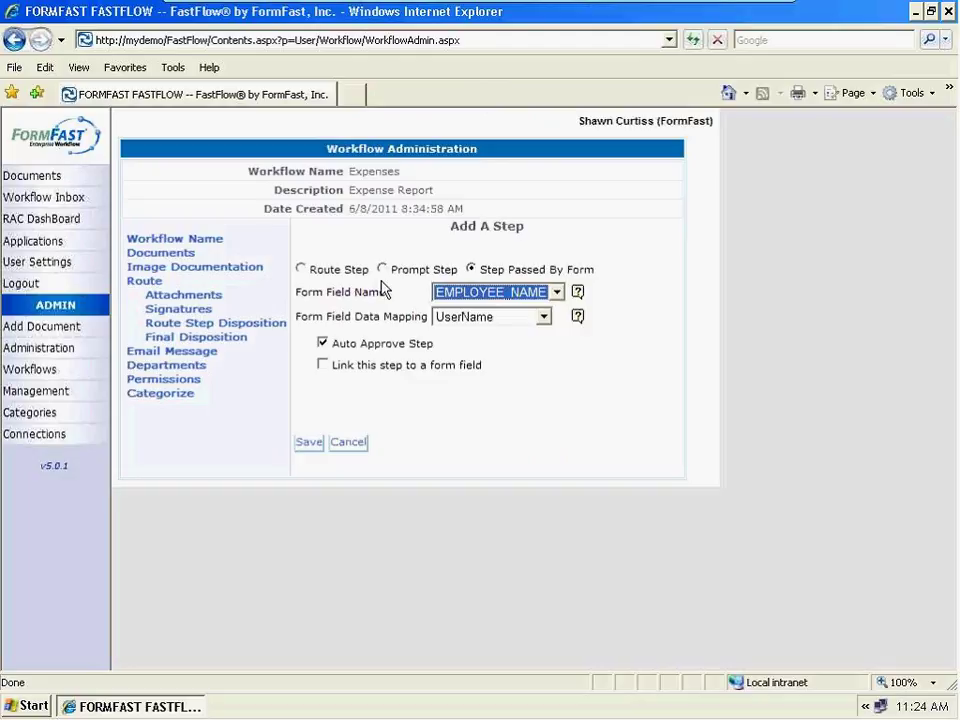
left_click(510, 318)
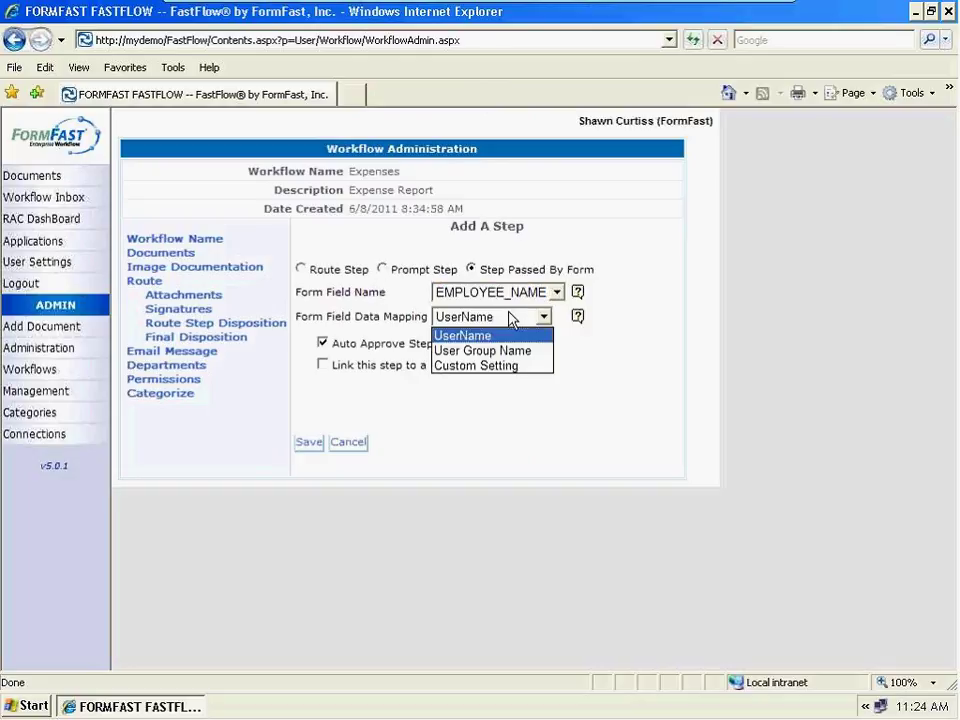
left_click(649, 361)
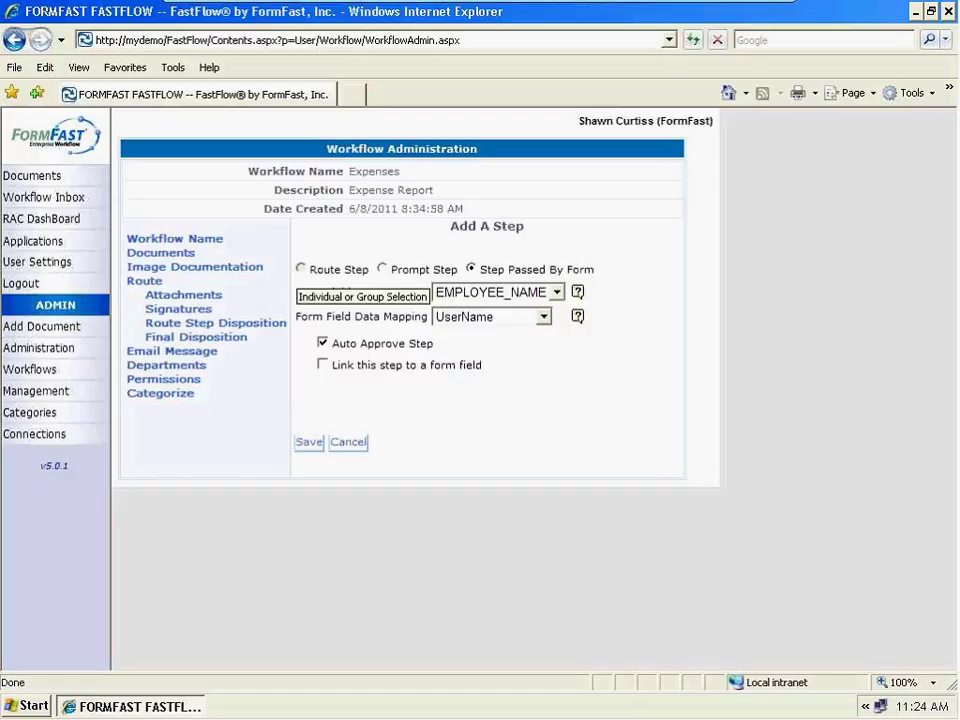
left_click(301, 269)
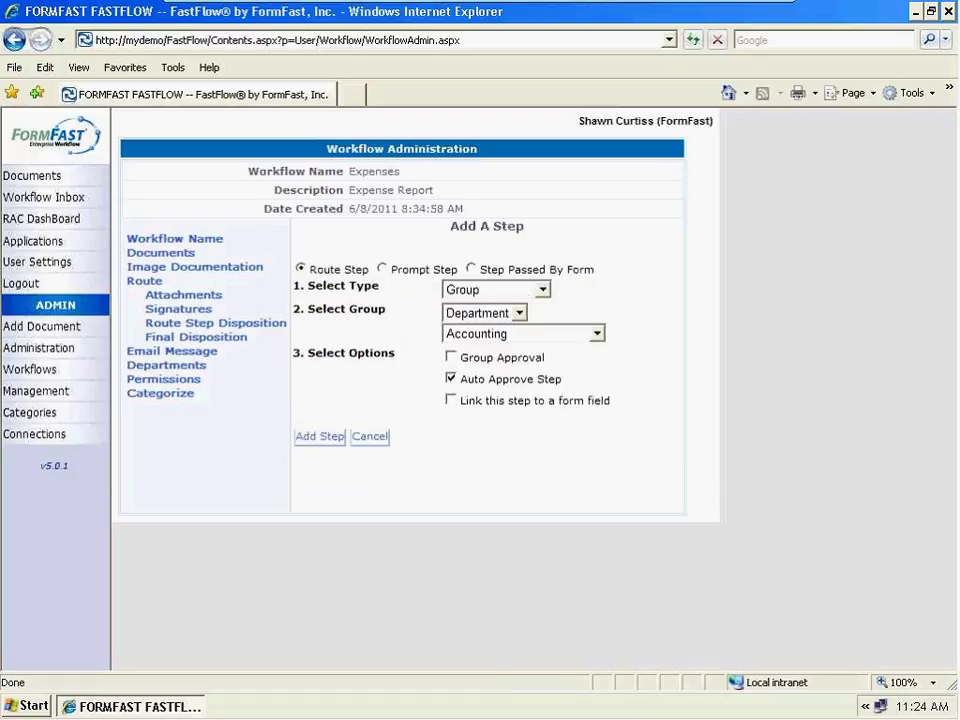
- Route the Group step by Role to Accounting's Financial Administrator
left_click(539, 290)
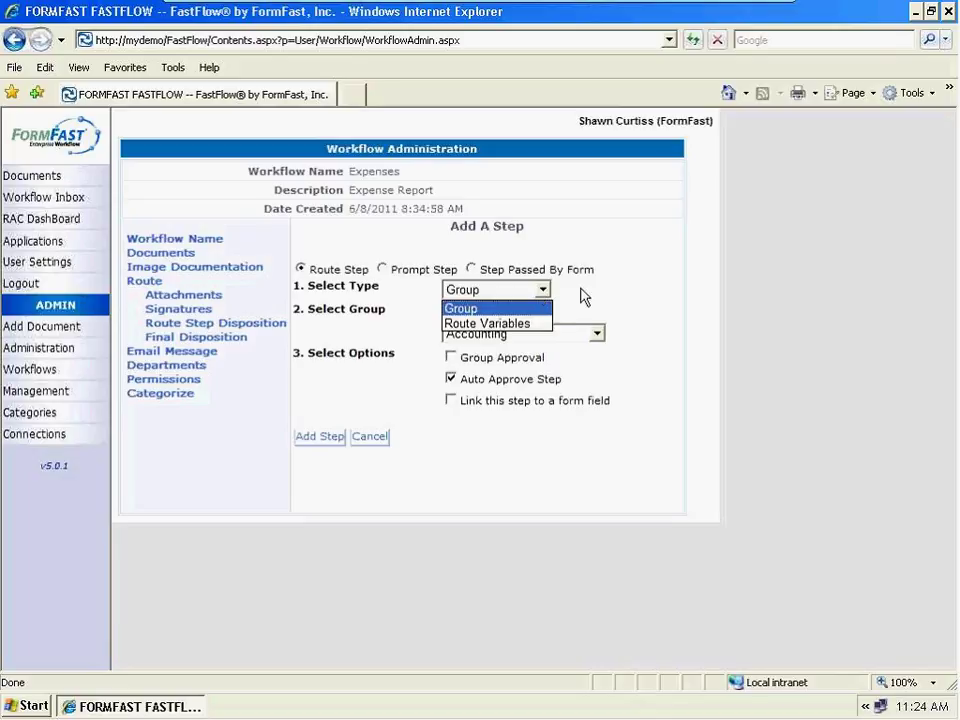
left_click(590, 294)
left_click(514, 315)
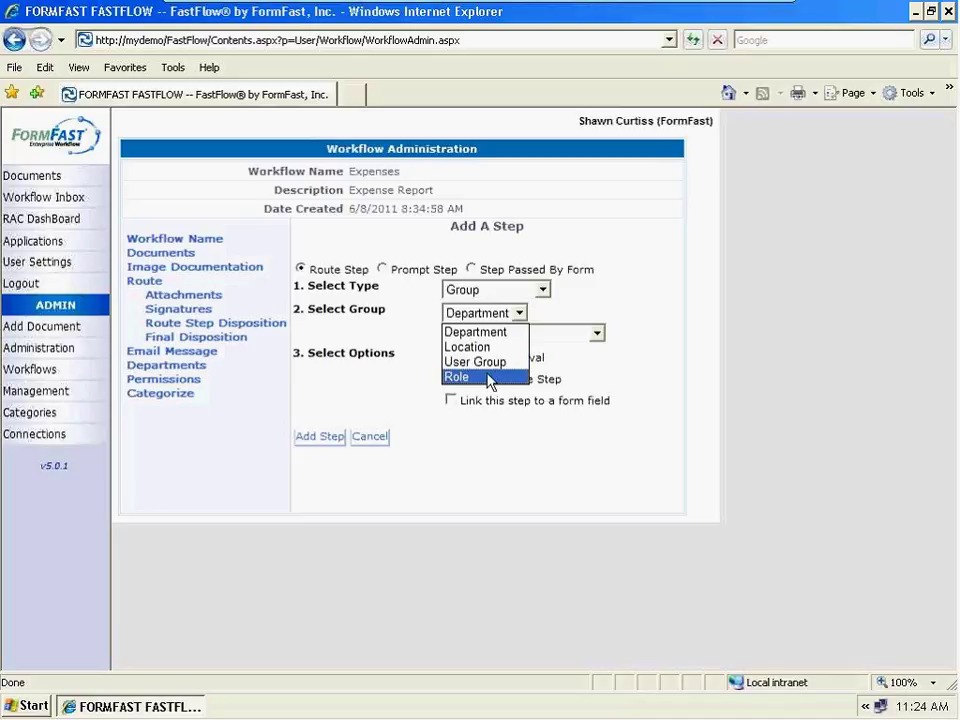
left_click(488, 378)
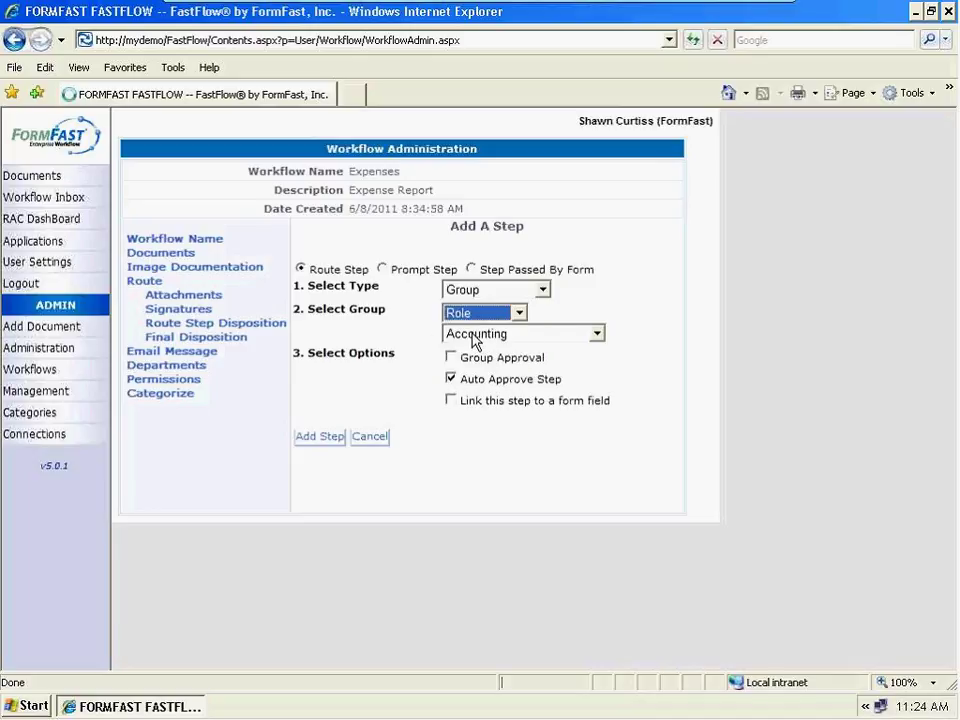
left_click(476, 336)
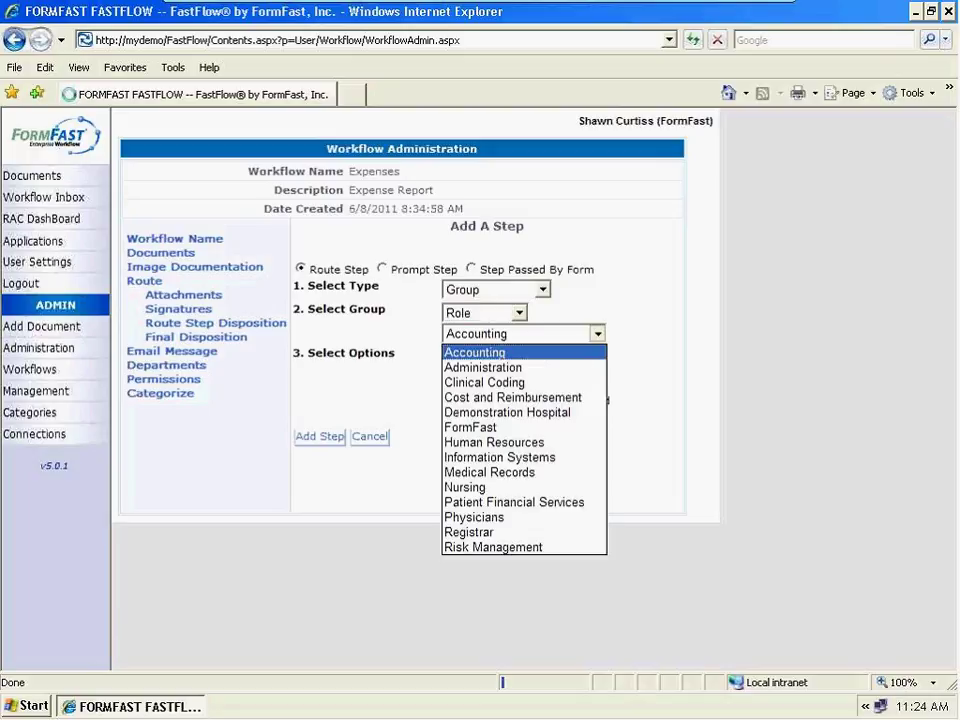
left_click(548, 334)
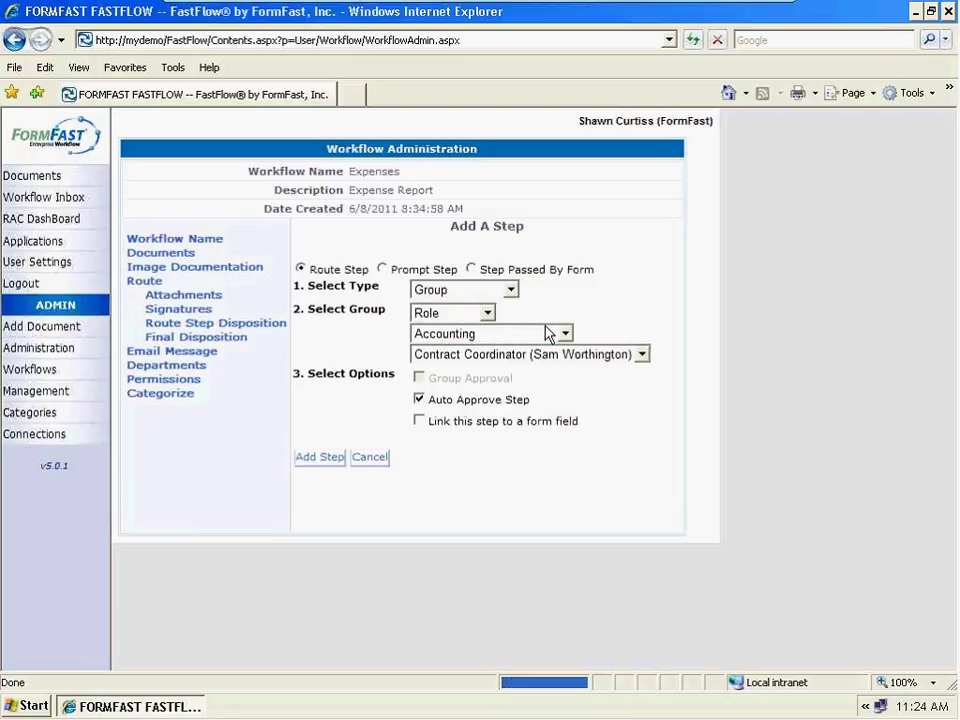
left_click(607, 355)
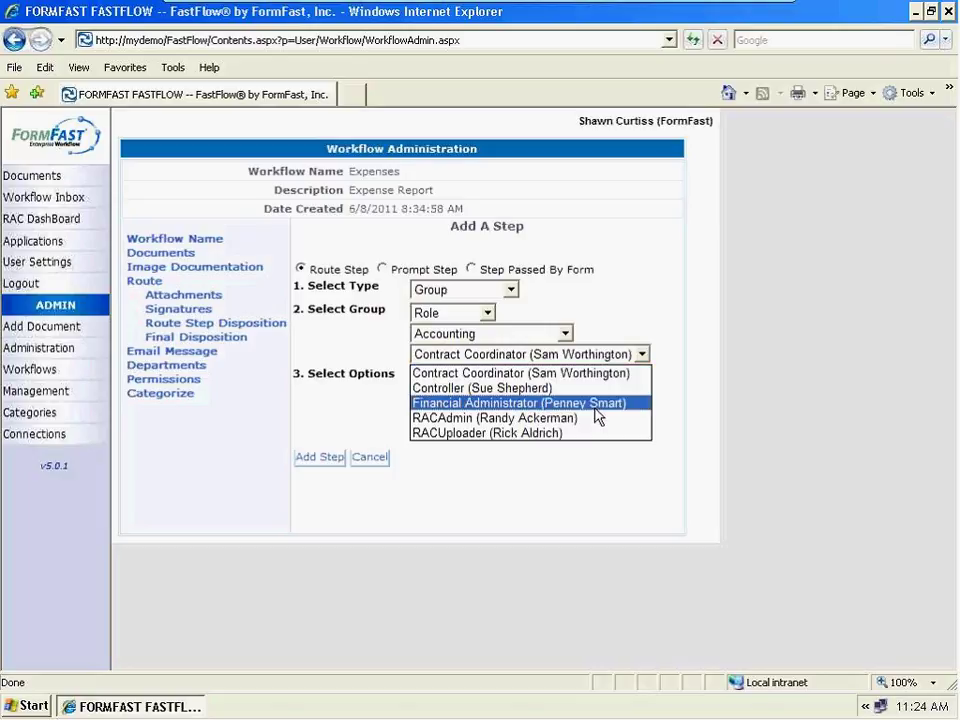
left_click(597, 410)
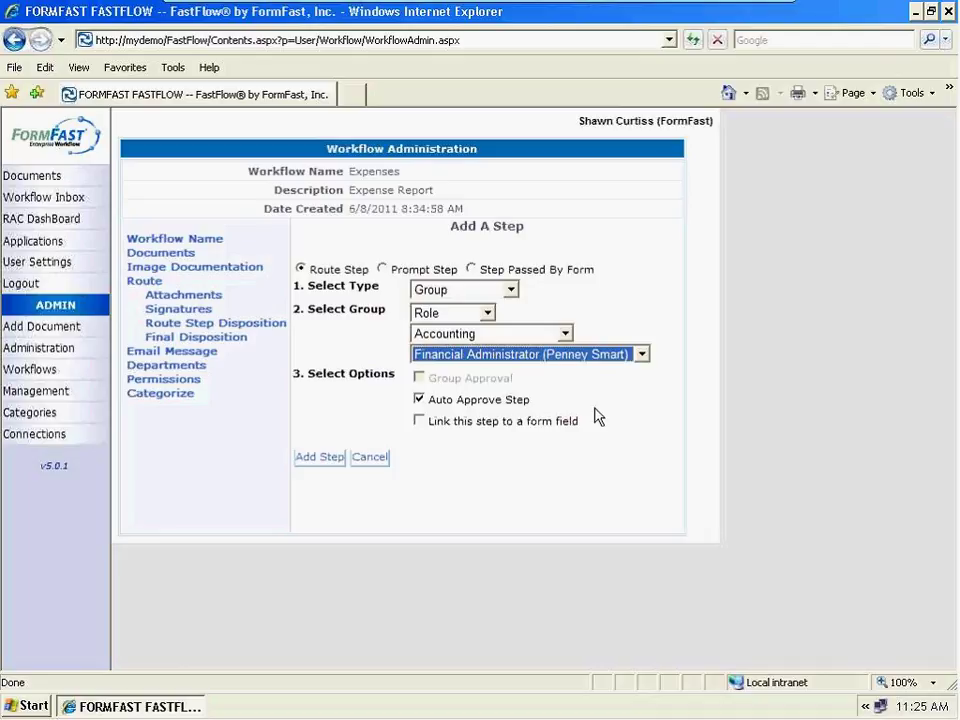
- Keep Role as the group kind and switch the step type to Route Variables
left_click(487, 314)
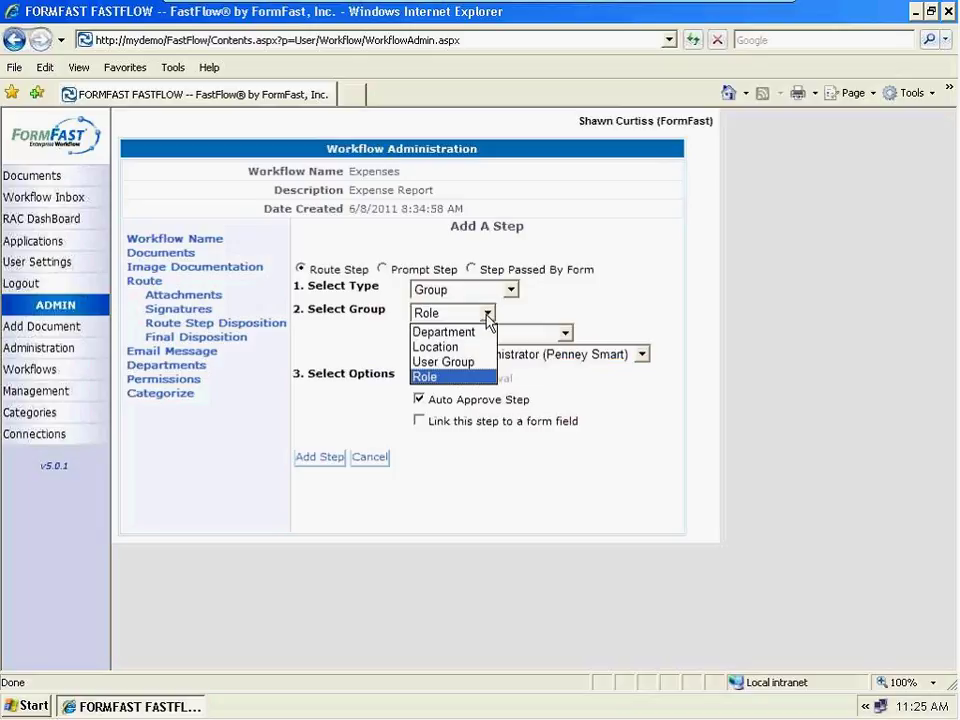
left_click(598, 326)
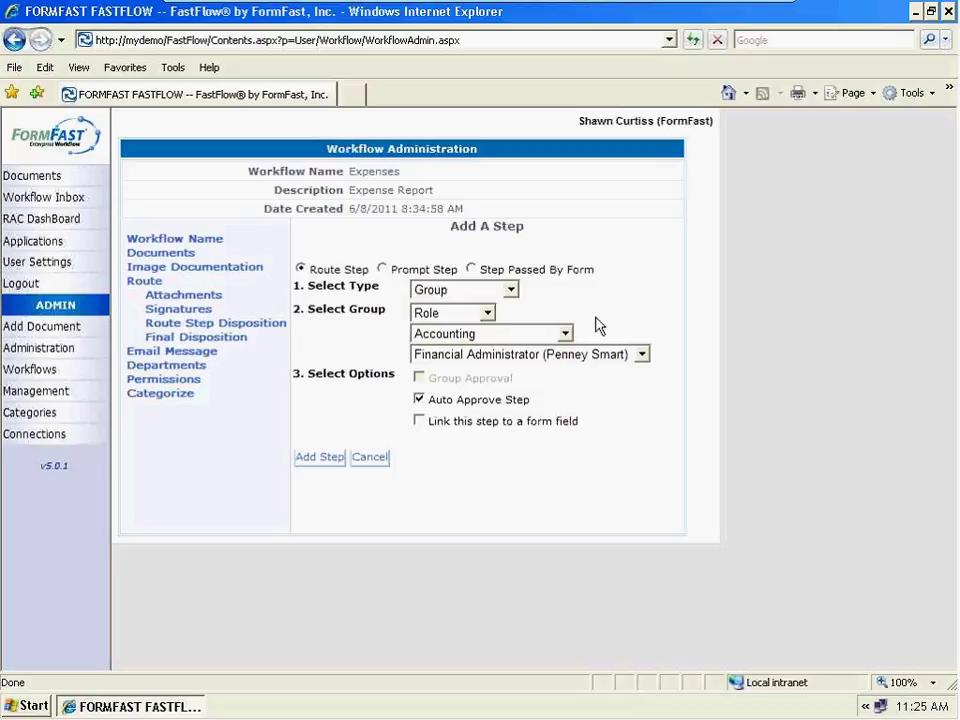
left_click(510, 290)
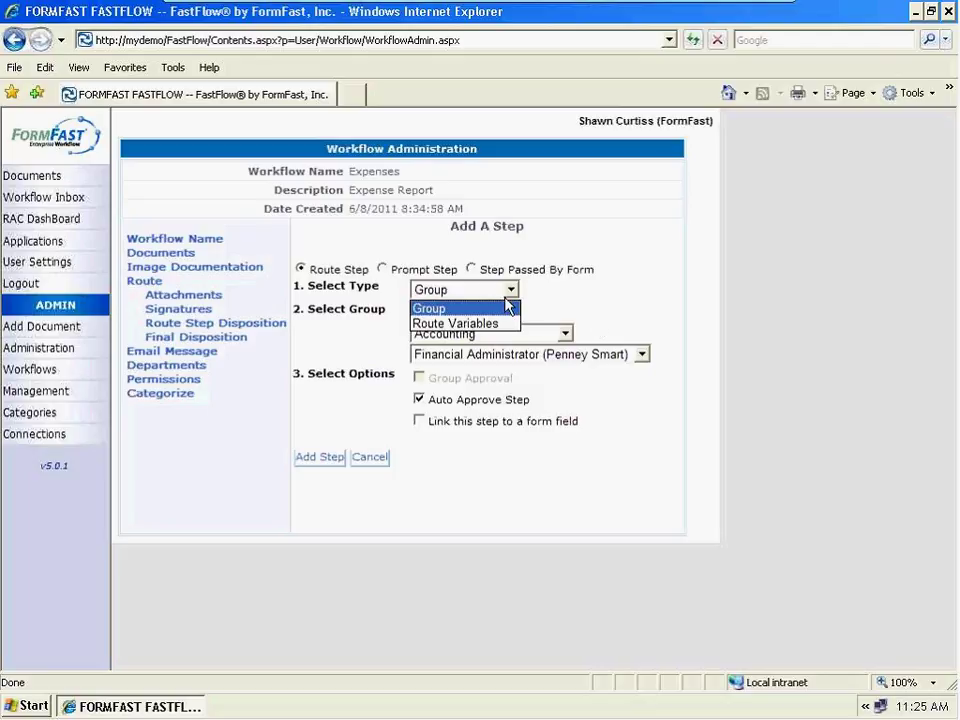
left_click(505, 324)
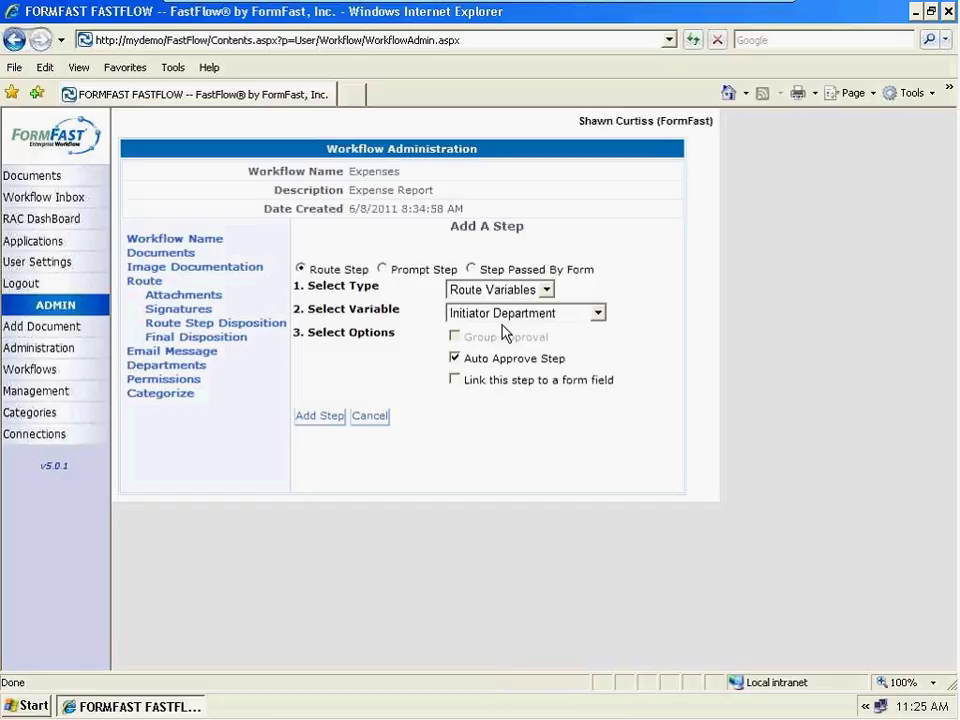
- Switch the step back to Group type, disable auto approval, and link it to a form field
left_click(542, 318)
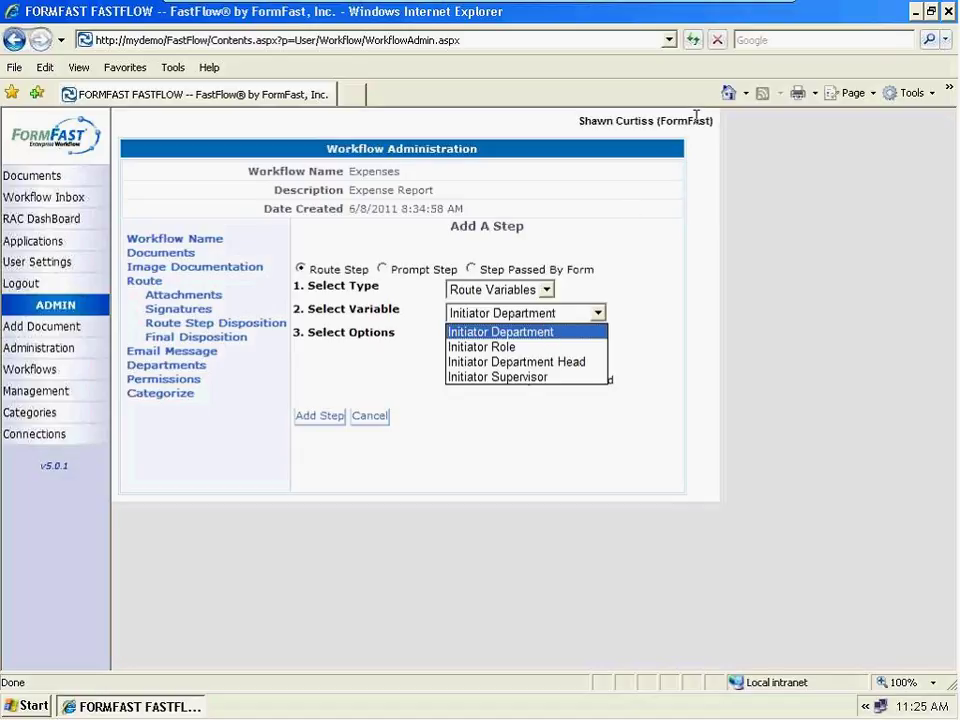
left_click(635, 320)
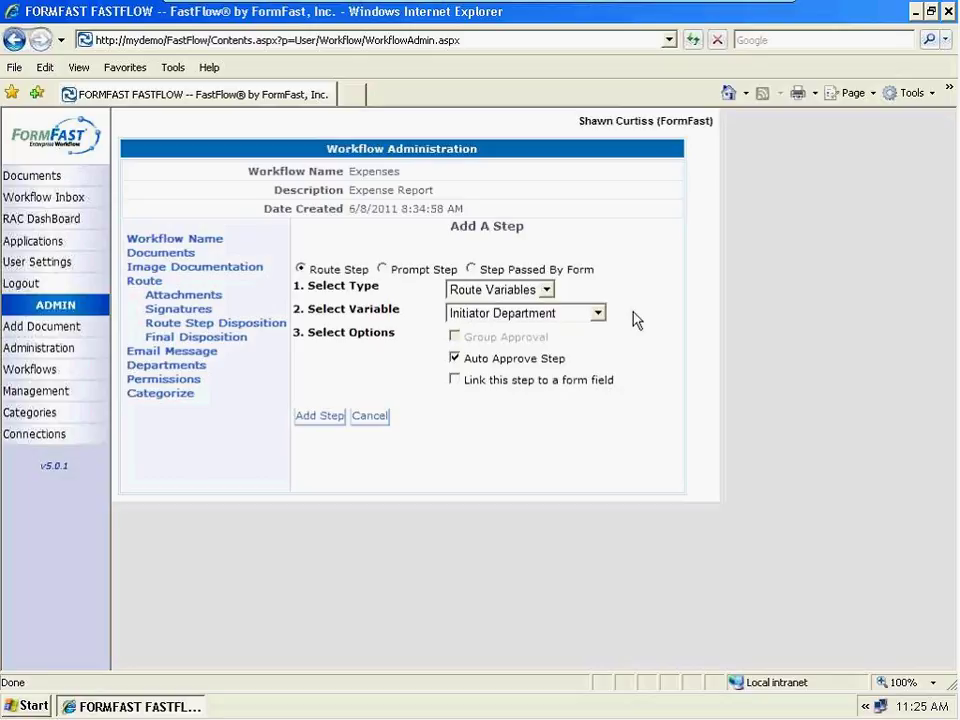
left_click(510, 290)
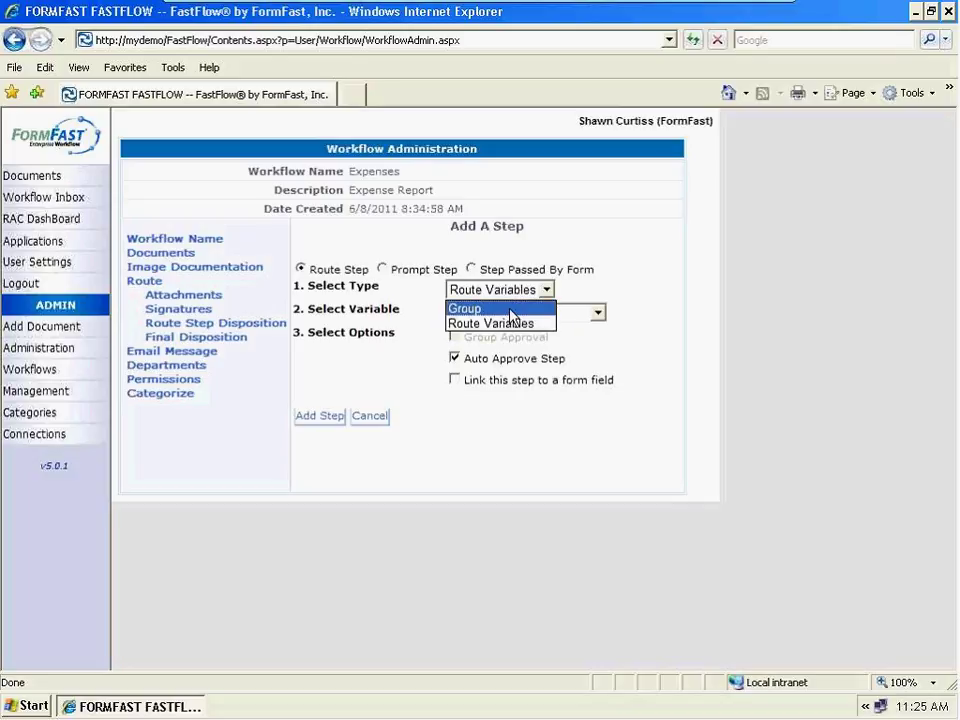
left_click(510, 310)
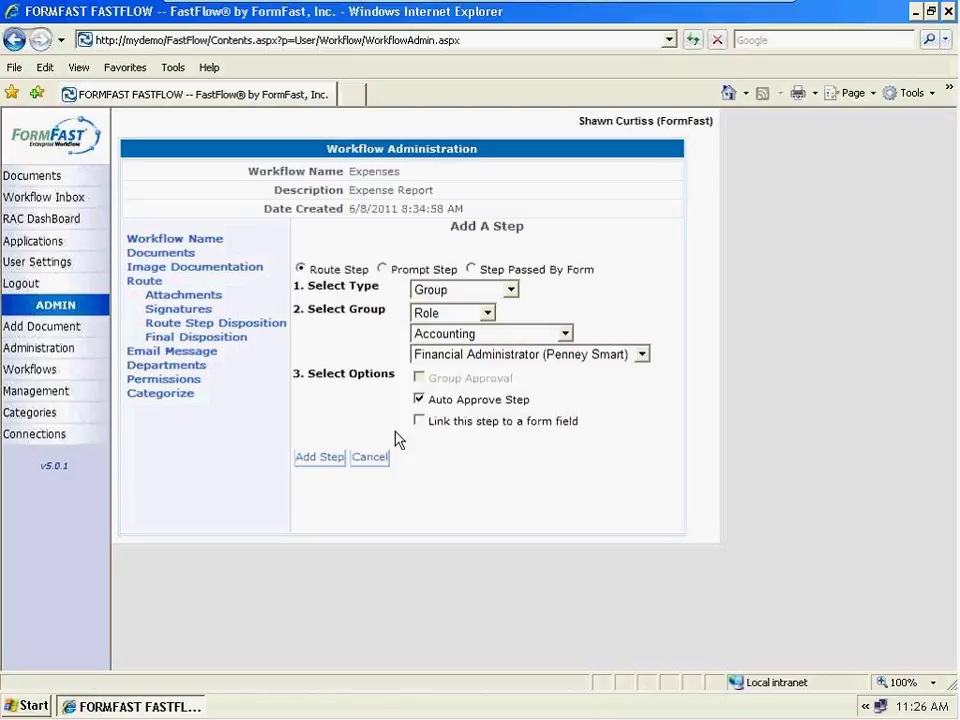
left_click(420, 400)
left_click(419, 421)
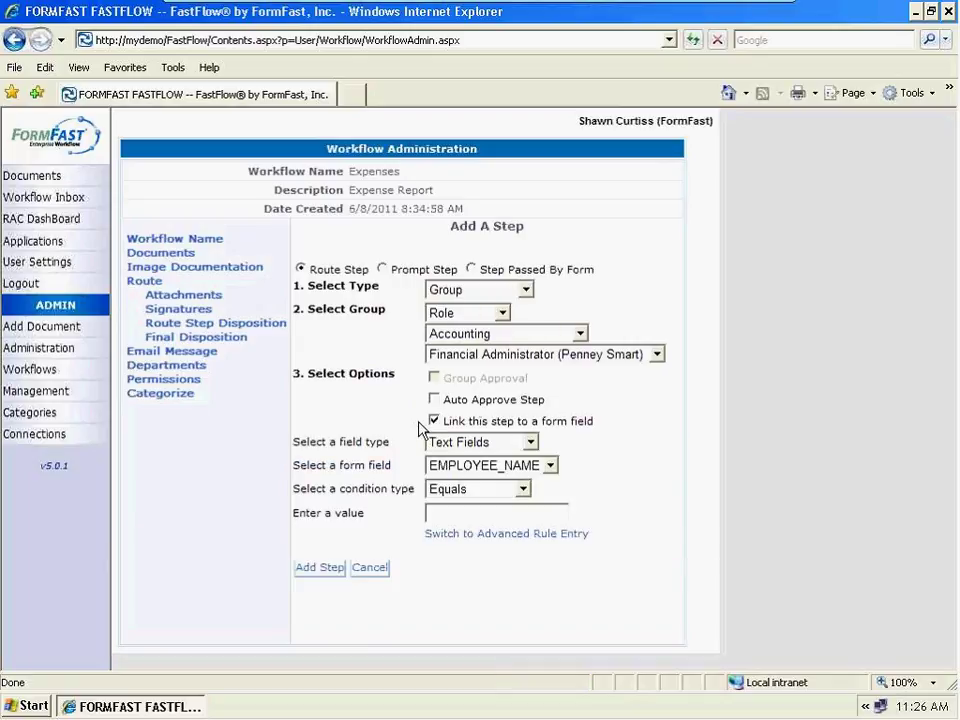
- Set the step condition to text field AmexTotSa Is Greater Than 500
left_click(496, 446)
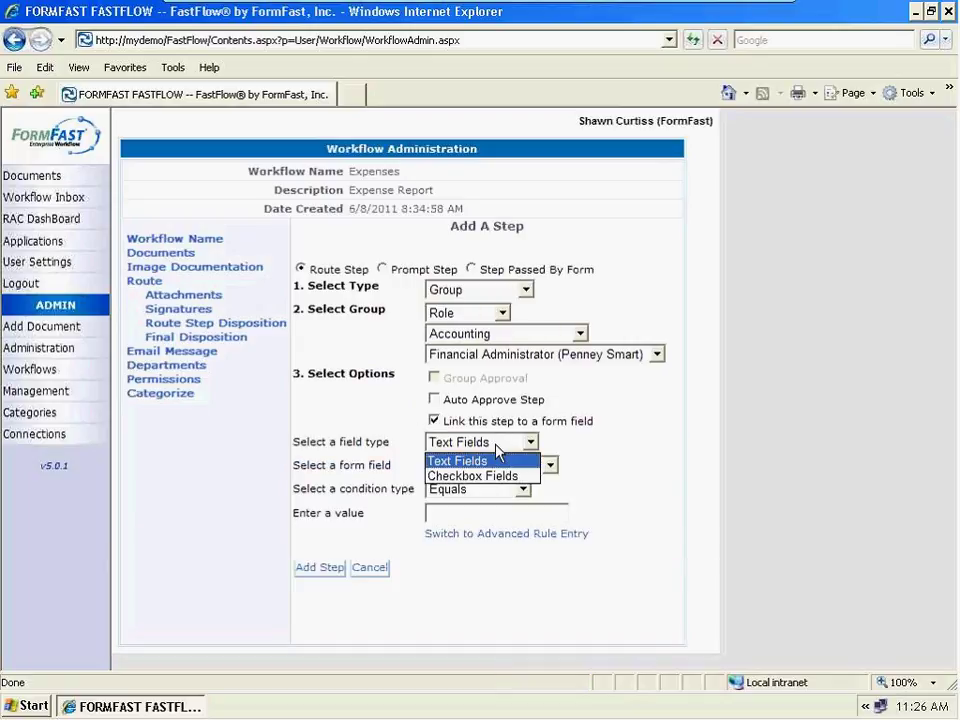
left_click(577, 452)
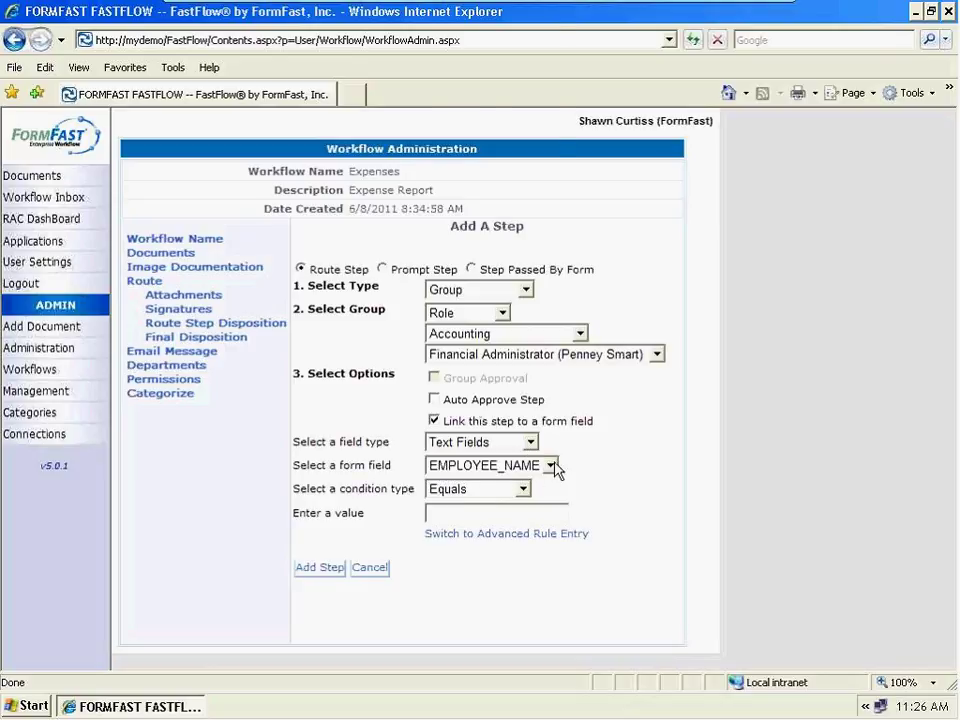
left_click(550, 466)
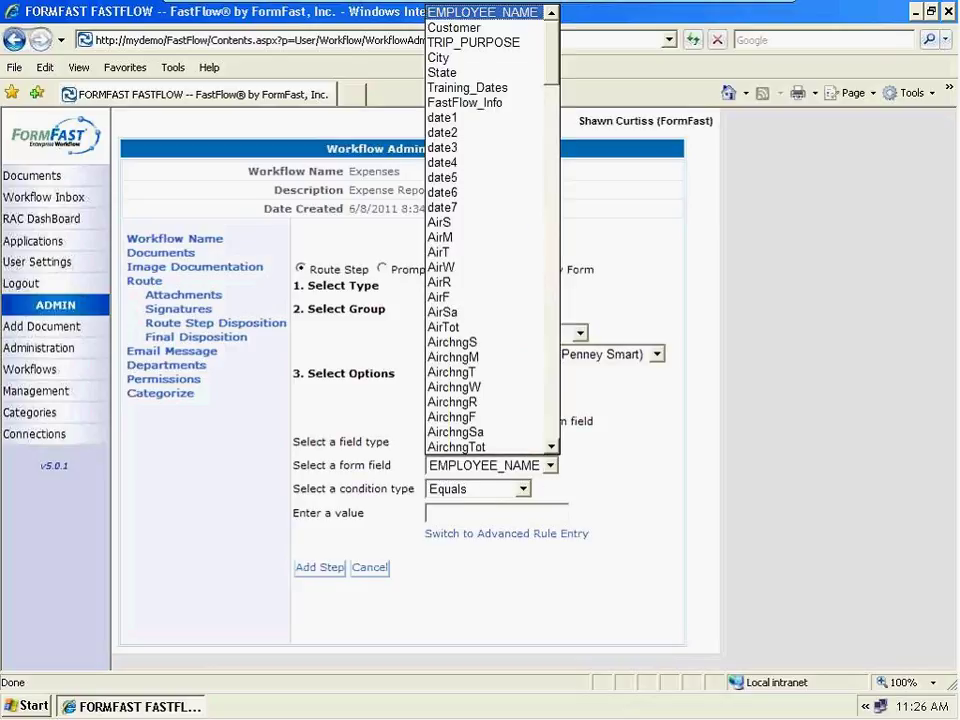
left_click(555, 182)
left_click_drag(555, 182, 570, 289)
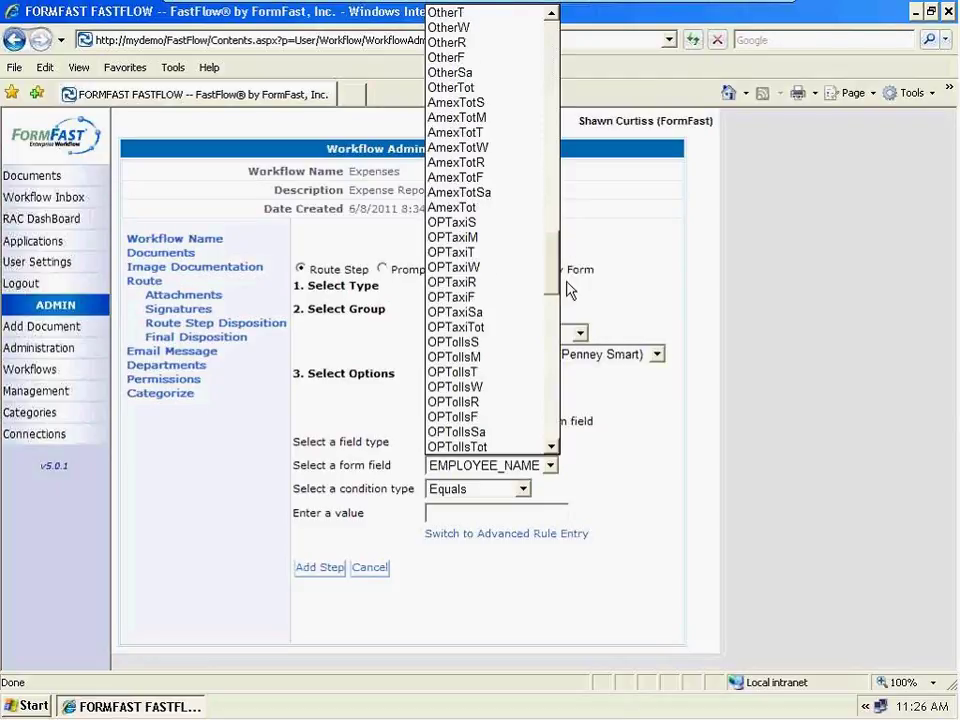
left_click(487, 193)
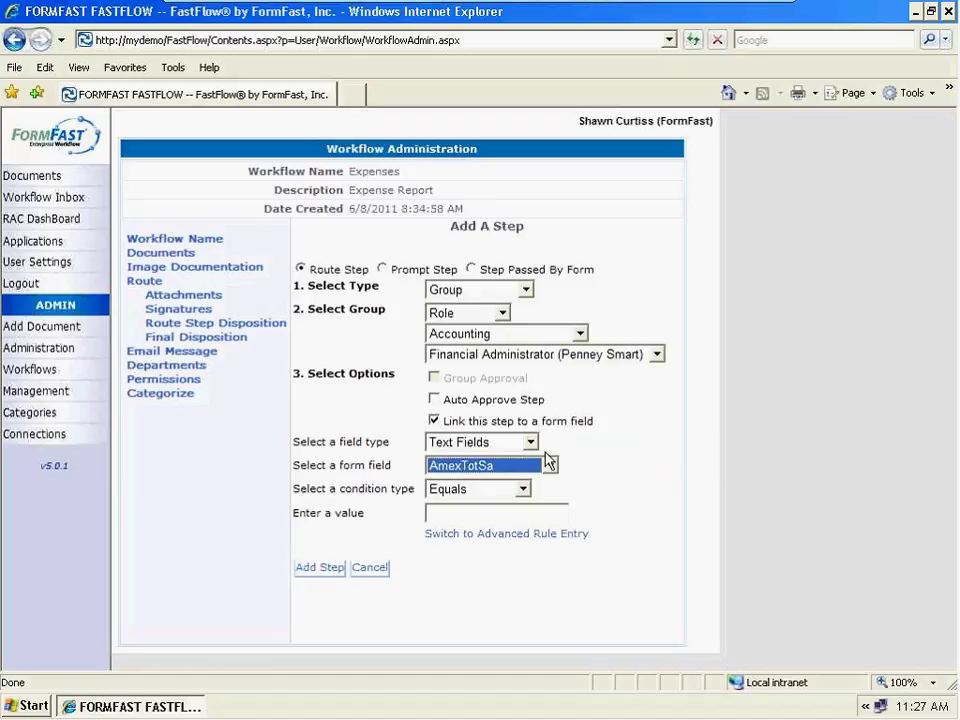
left_click(522, 489)
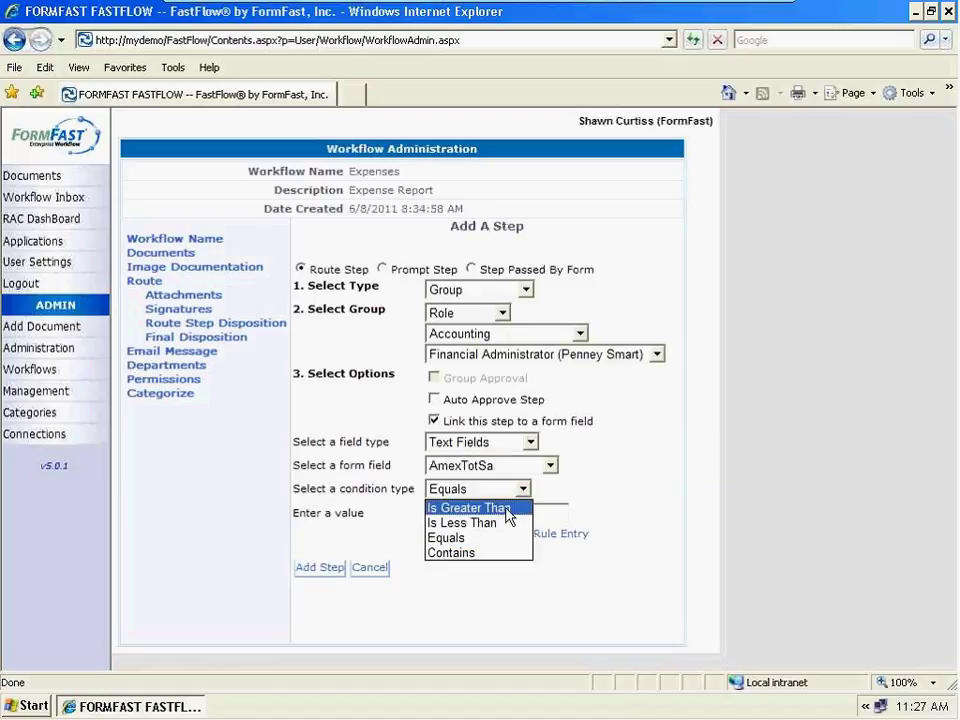
left_click(506, 508)
left_click(494, 510)
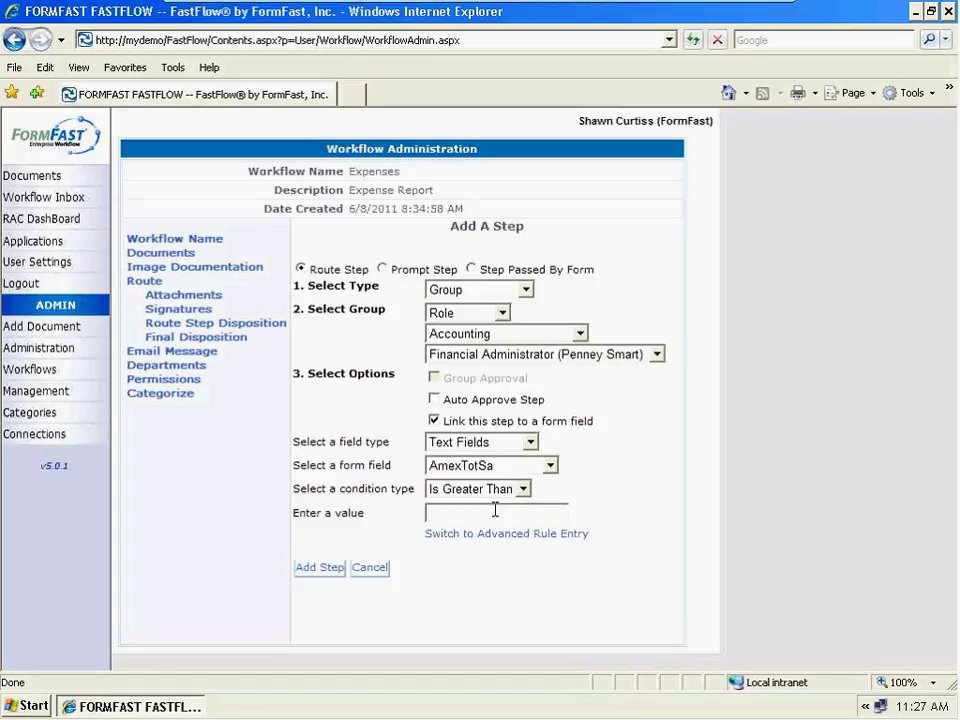
type("500")
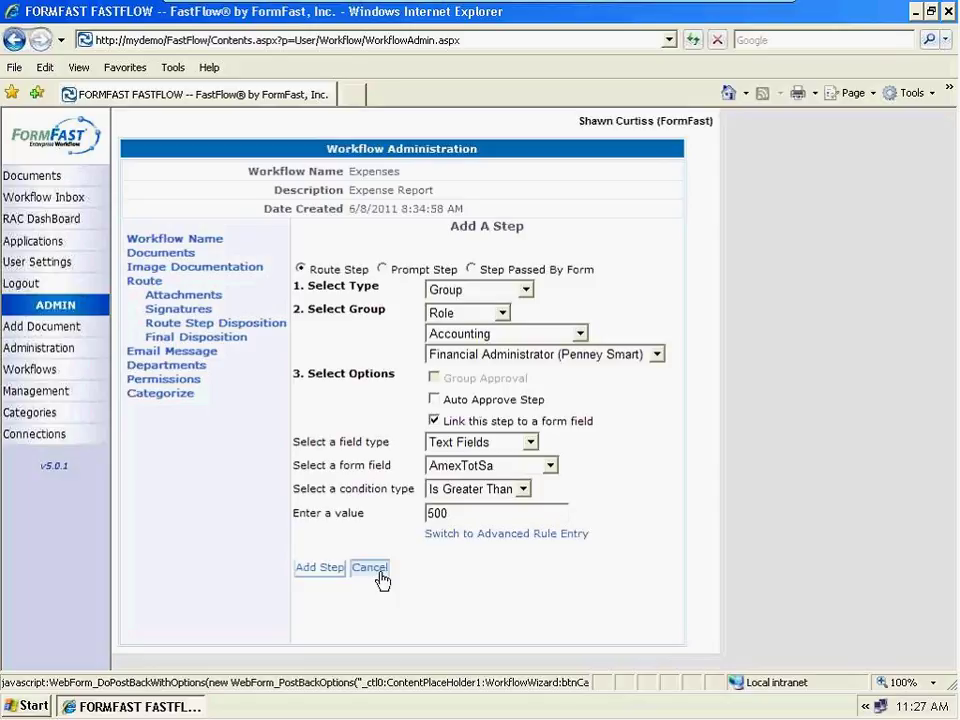
- Remove the form-field link, save the Financial Administrator step as route step 2, and proceed to attachments
left_click(434, 421)
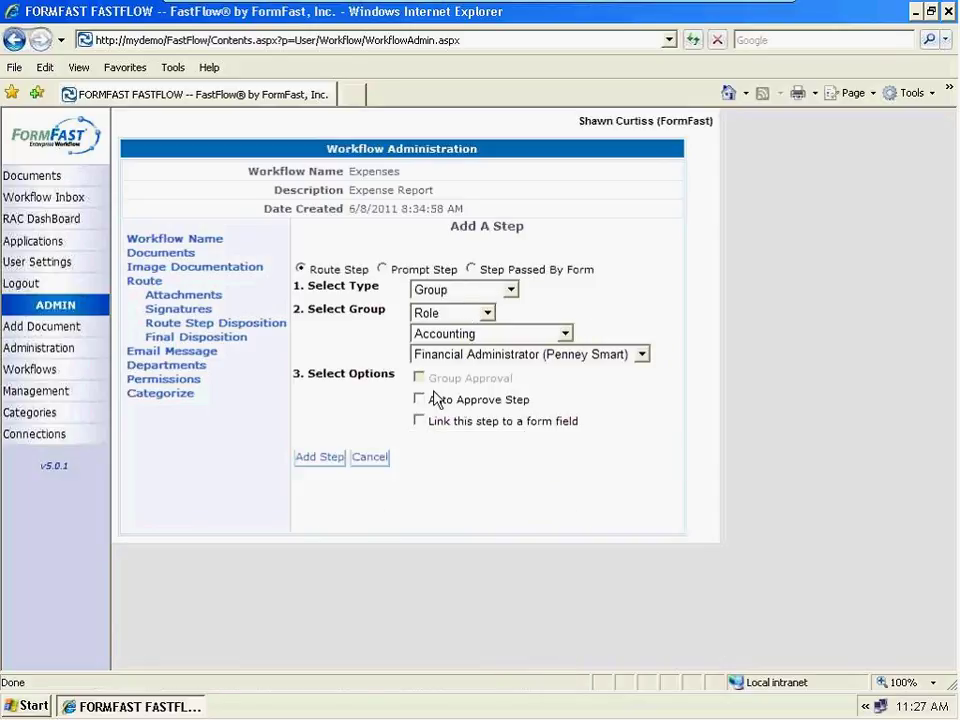
left_click(320, 467)
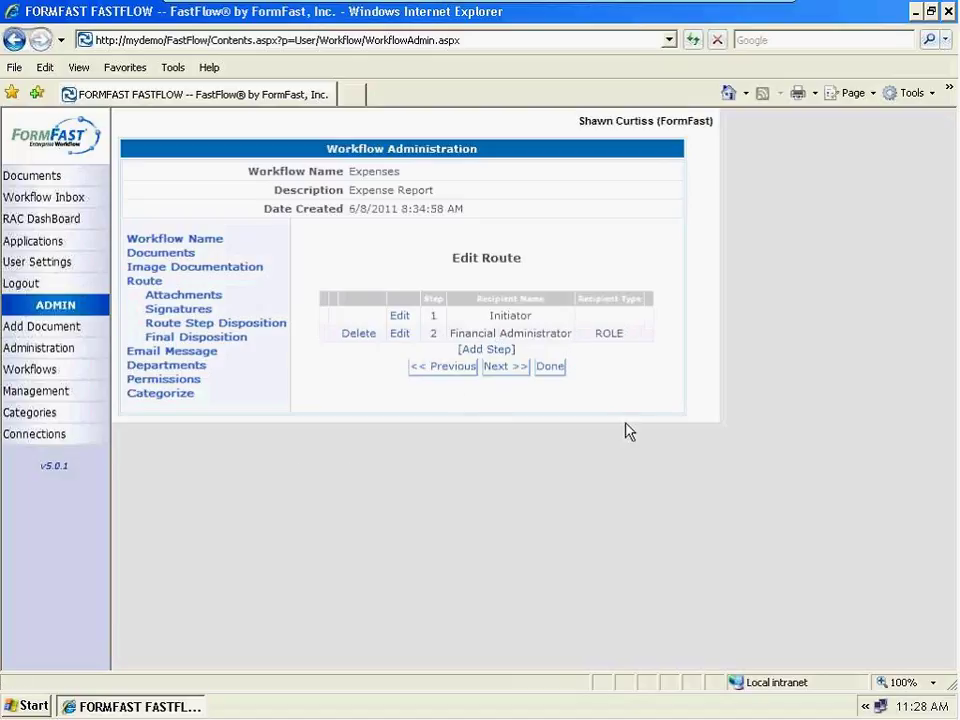
left_click(505, 366)
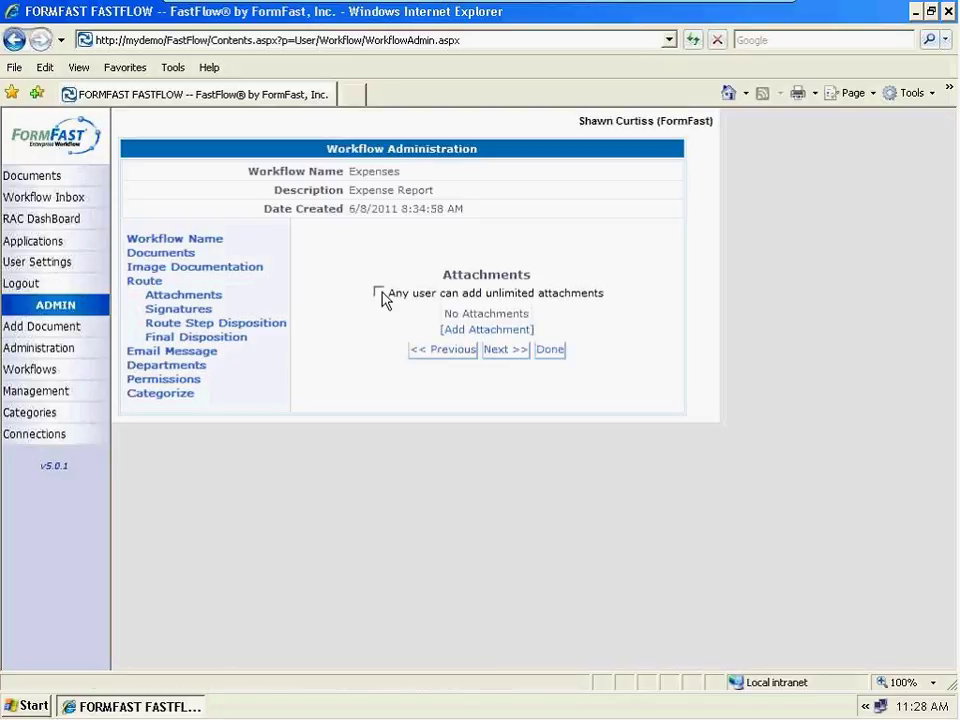
left_click(474, 331)
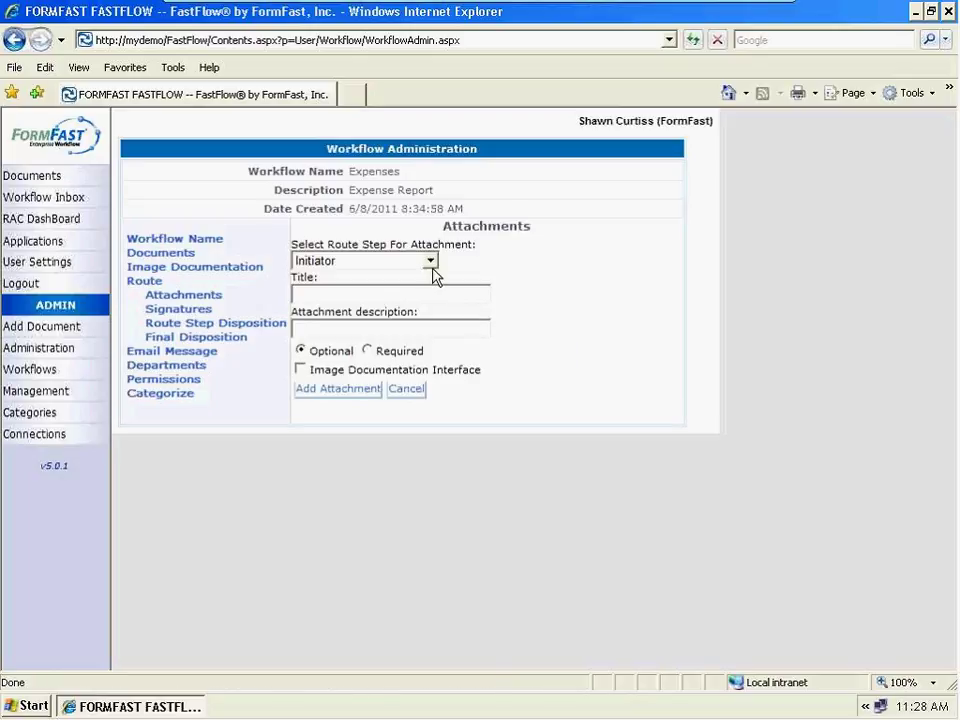
- Add a required 'Reciepts' attachment described 'Enter Receipts' to the Initiator step
left_click(353, 300)
type("Reciepts")
key("Tab")
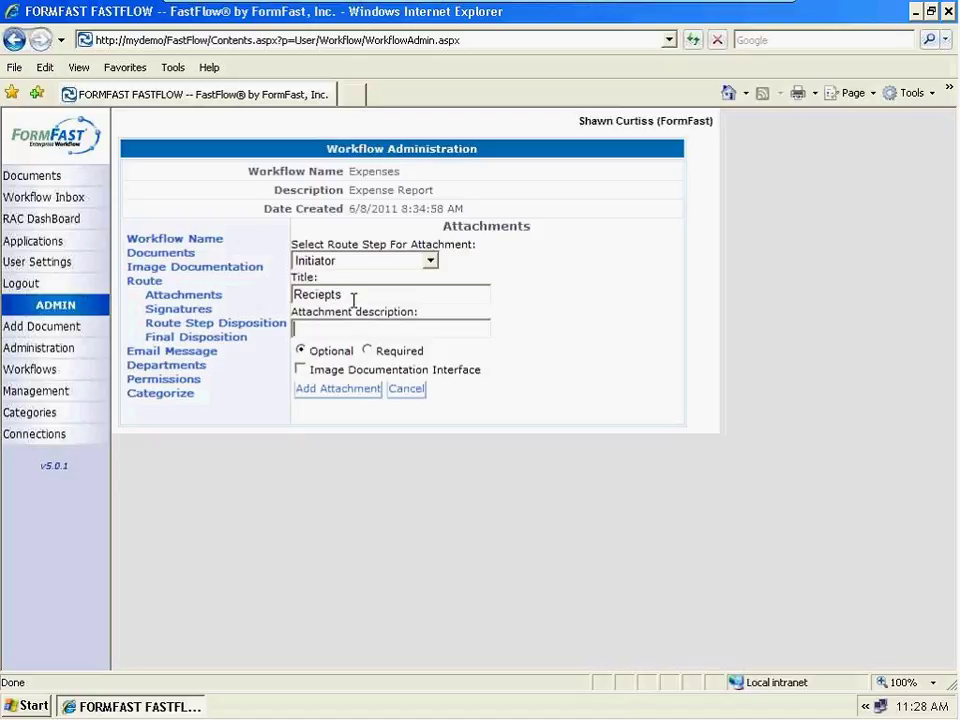
type("Enter Recei")
type("pts")
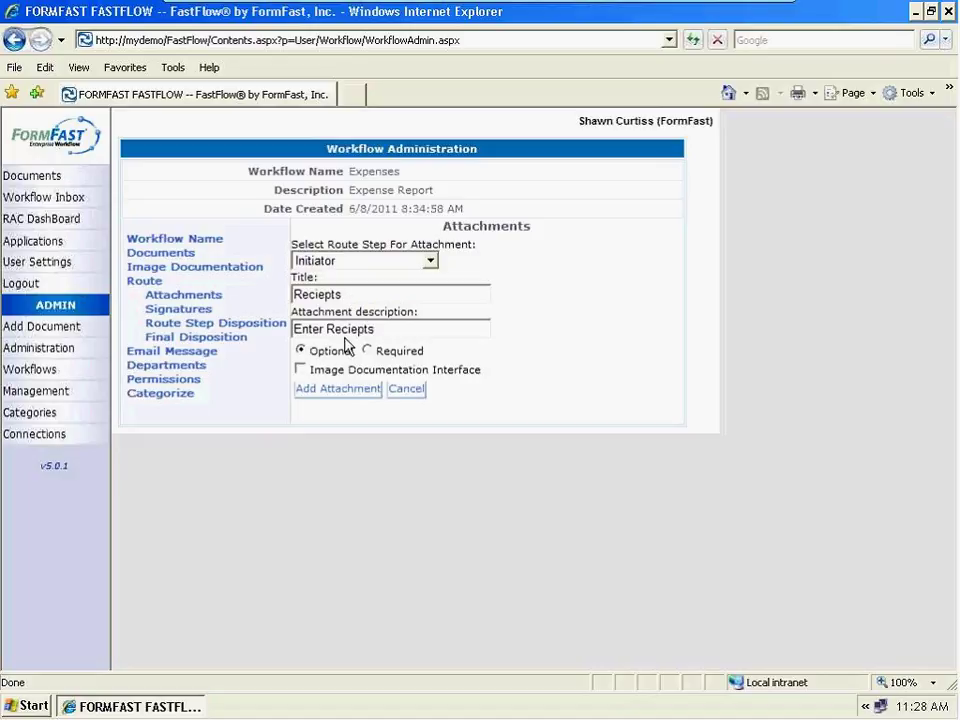
double_click(331, 350)
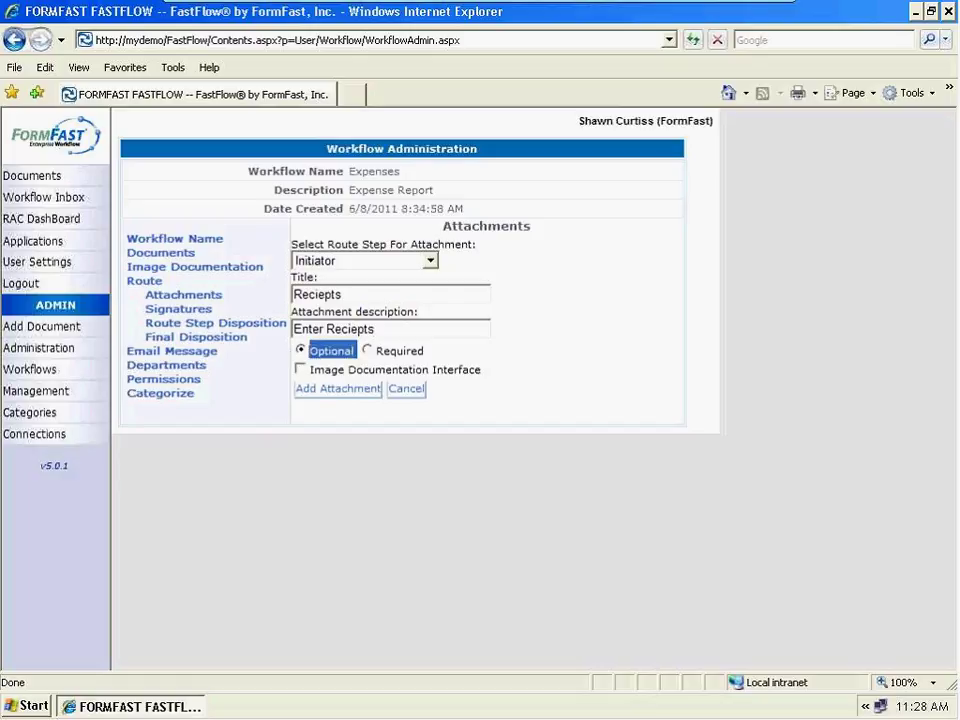
left_click(396, 354)
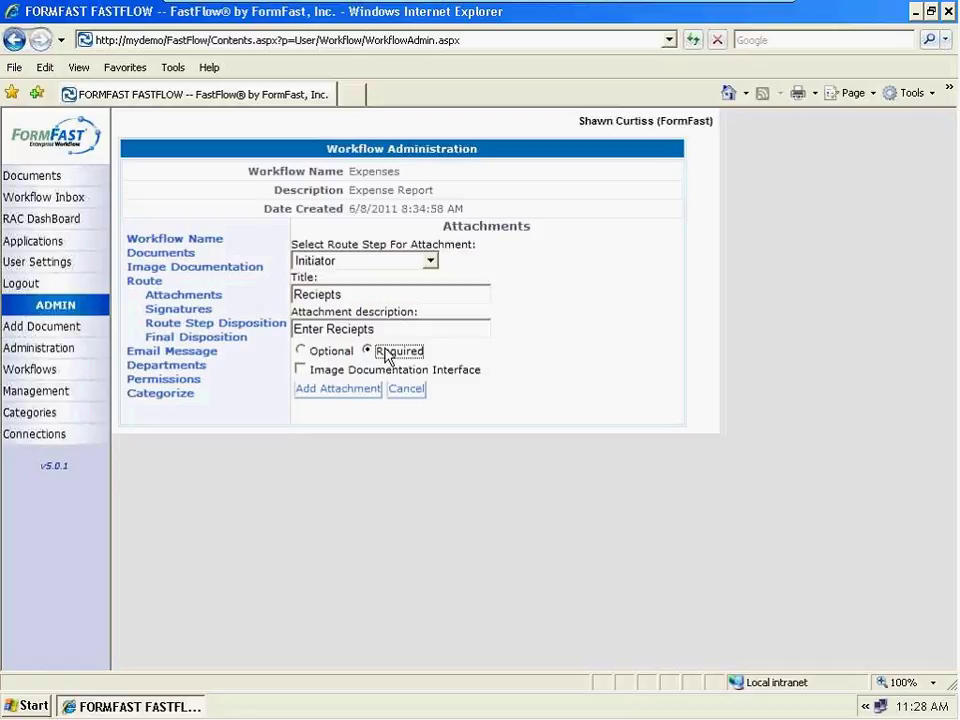
left_click(338, 400)
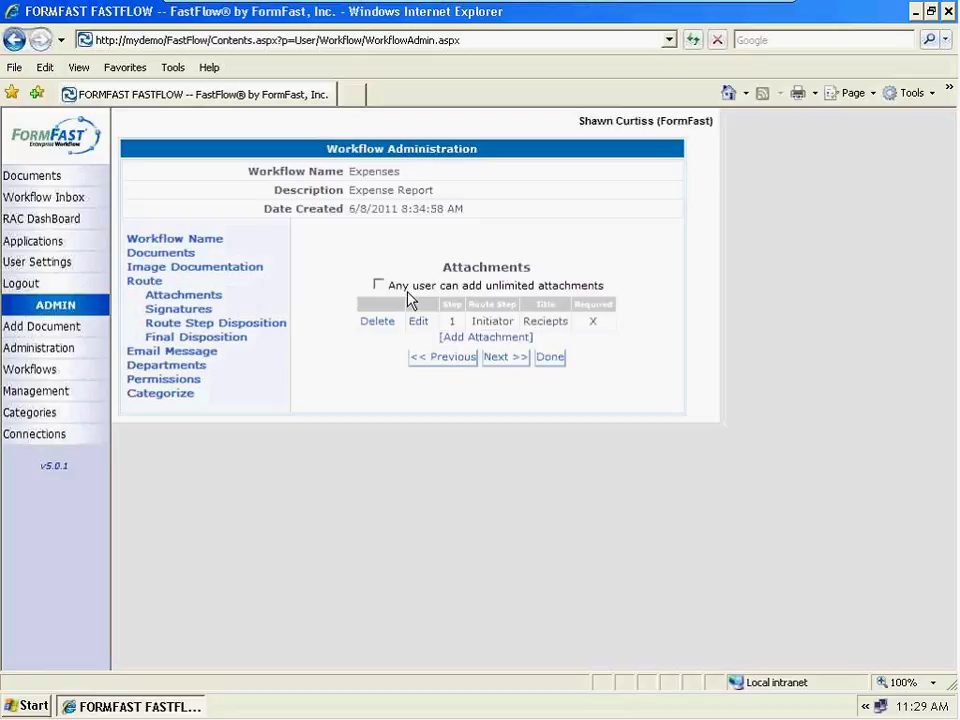
left_click(505, 357)
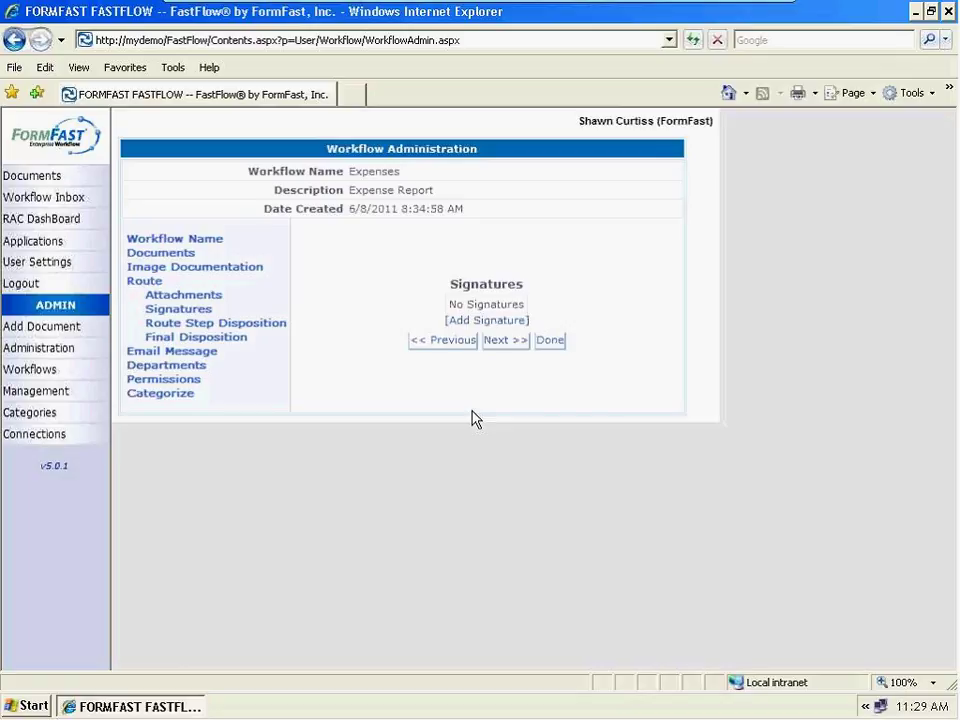
- Advance past Signatures and Step Disposition to the Final Disposition settings showing HR Archive
left_click(514, 341)
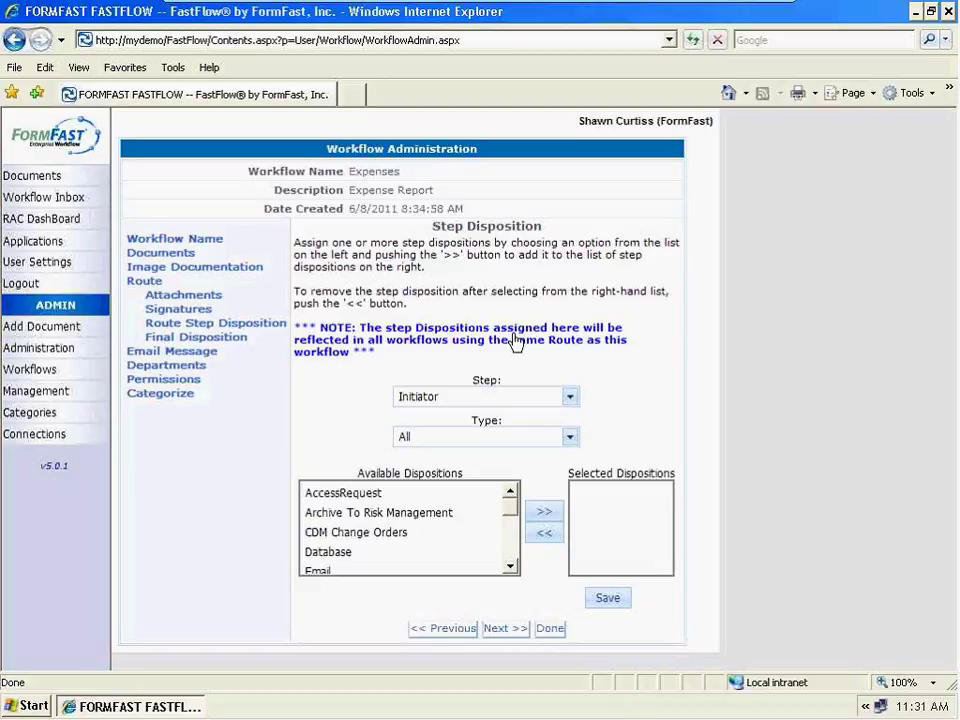
left_click(507, 630)
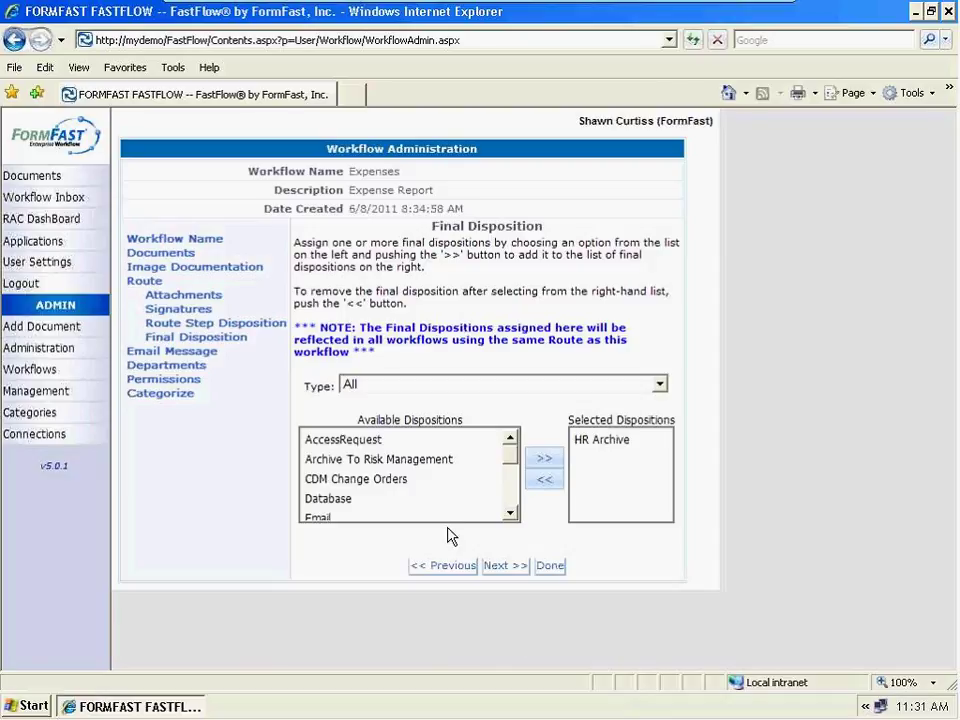
- Advance past Final Disposition, with HR Archive chosen, to the Email Notification settings
left_click(504, 573)
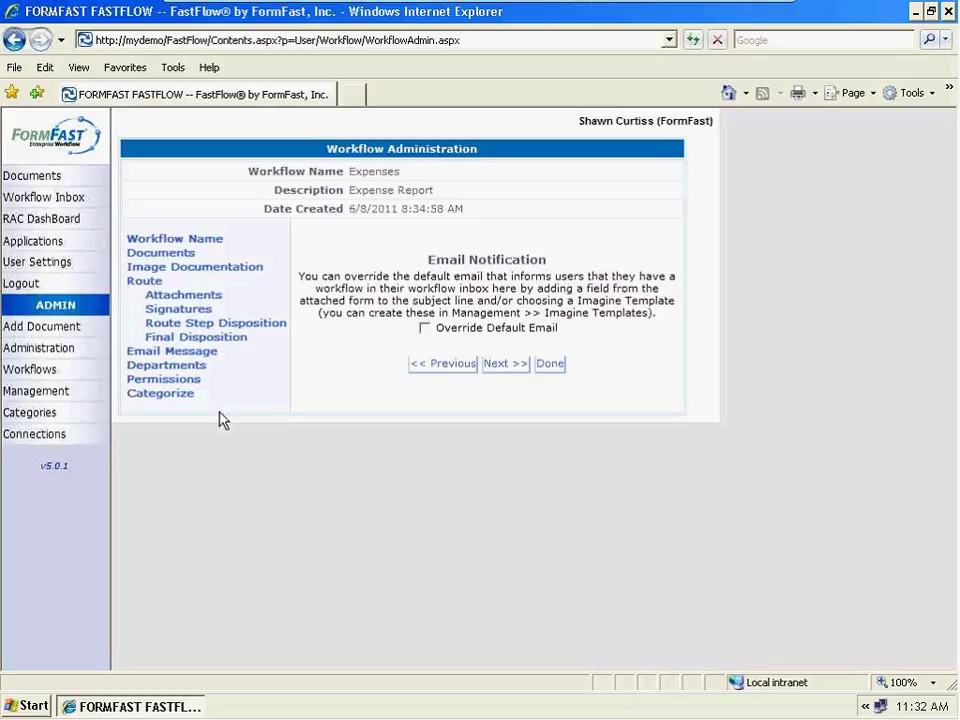
- Close the Expenses workflow wizard and return to the Expense Report documents list
left_click(549, 365)
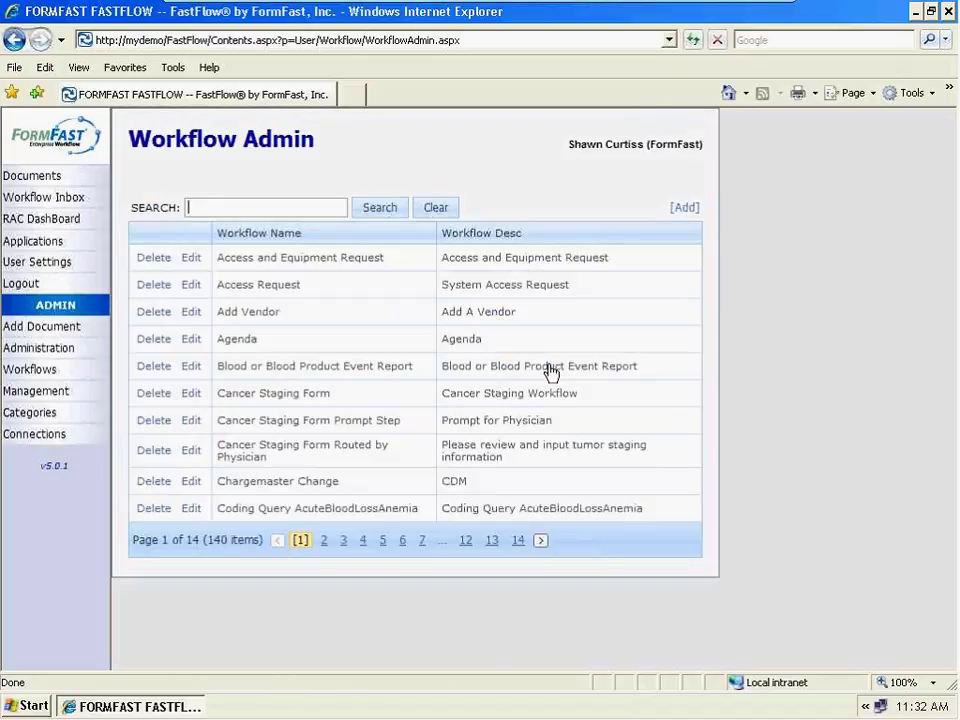
left_click(48, 180)
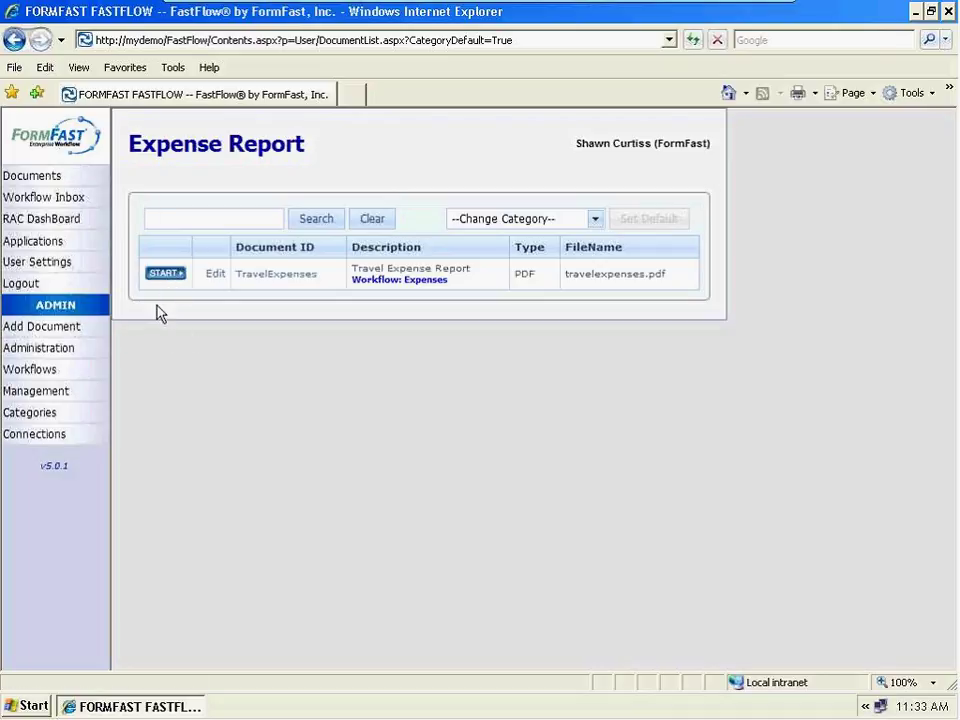
- Start a new TravelExpenses report with Sunday trip date 6/3/2011, fitted to the window width
left_click(166, 274)
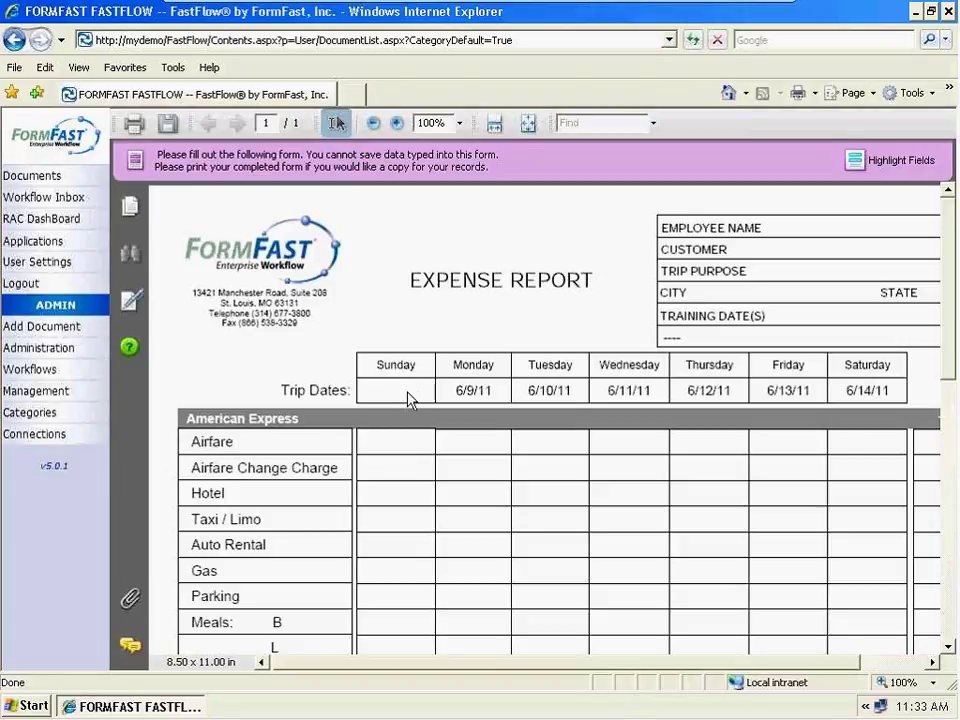
left_click(406, 343)
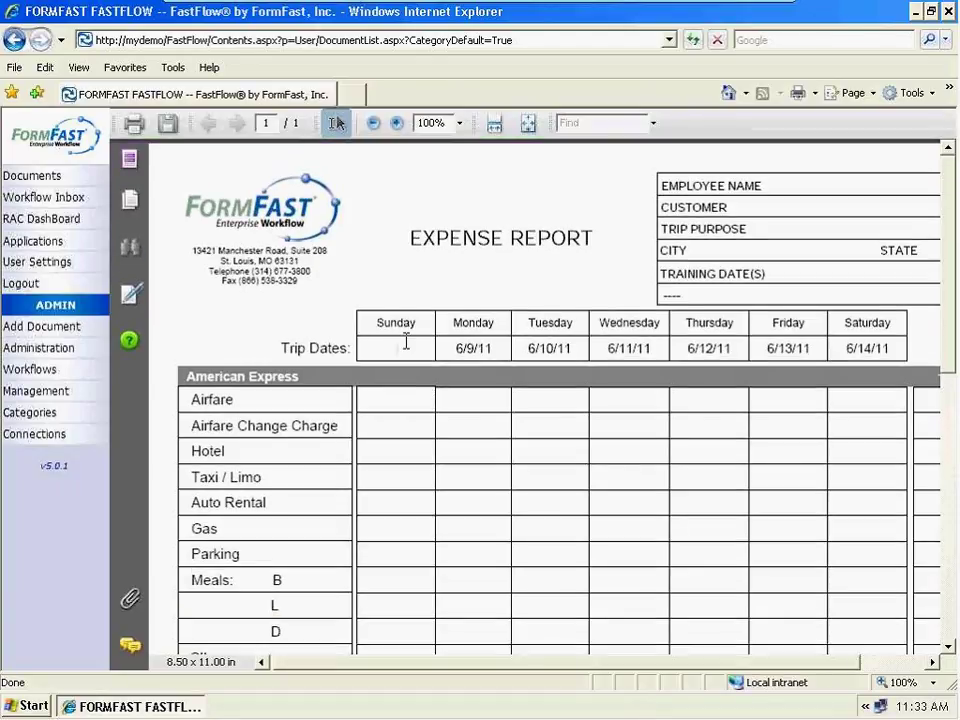
type("6")
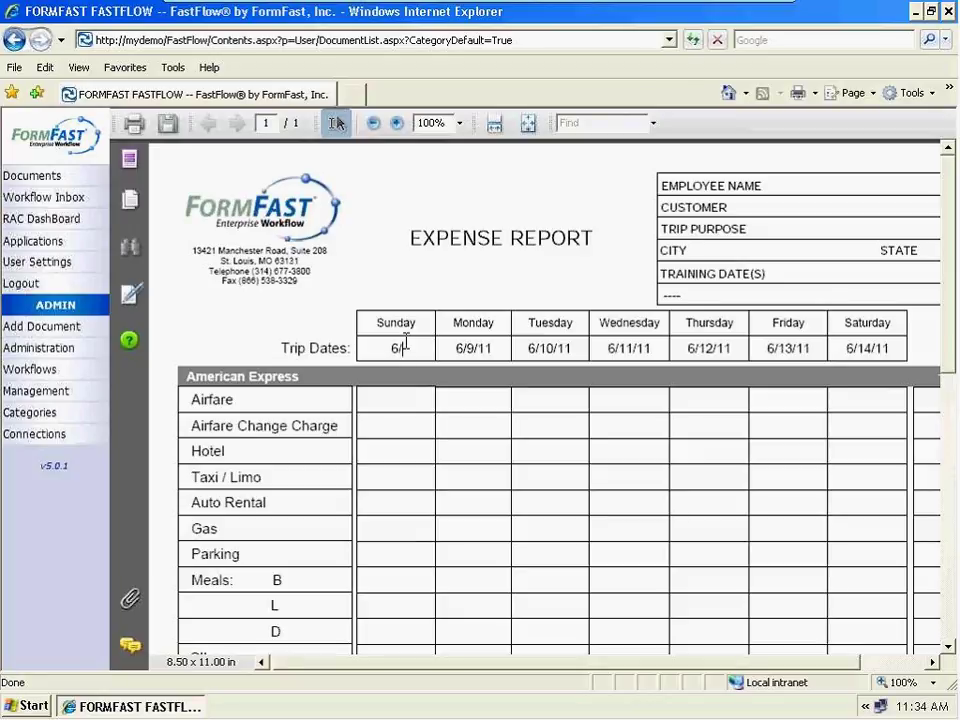
type("/3/2011")
key("Tab")
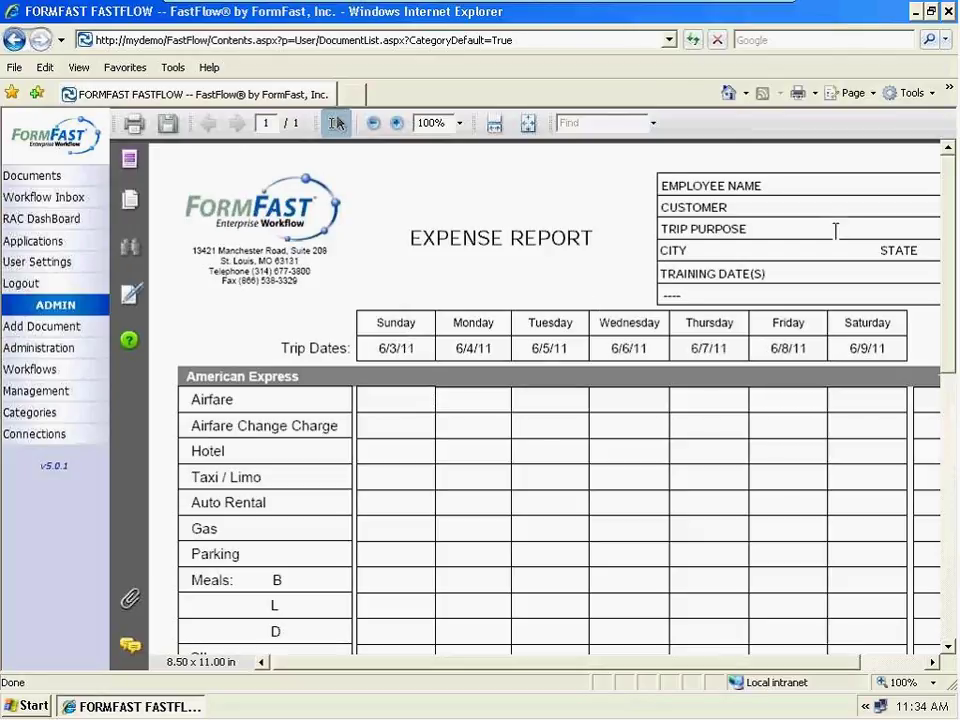
left_click(498, 123)
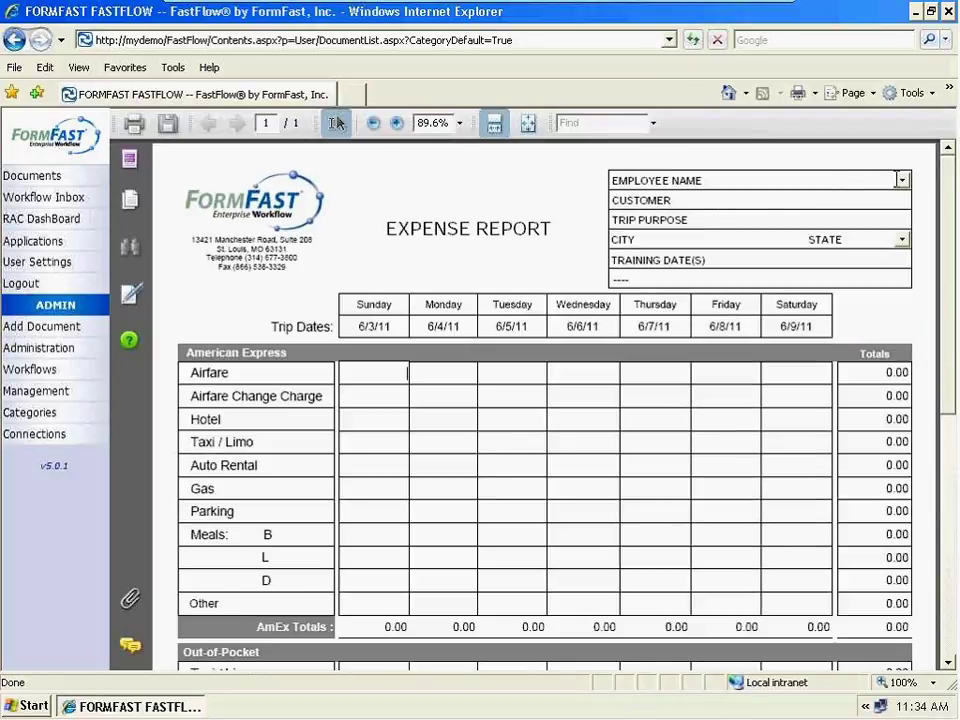
- Choose the employee's name, enter customer 'abc hospital' and trip purpose 'training'
left_click(707, 180)
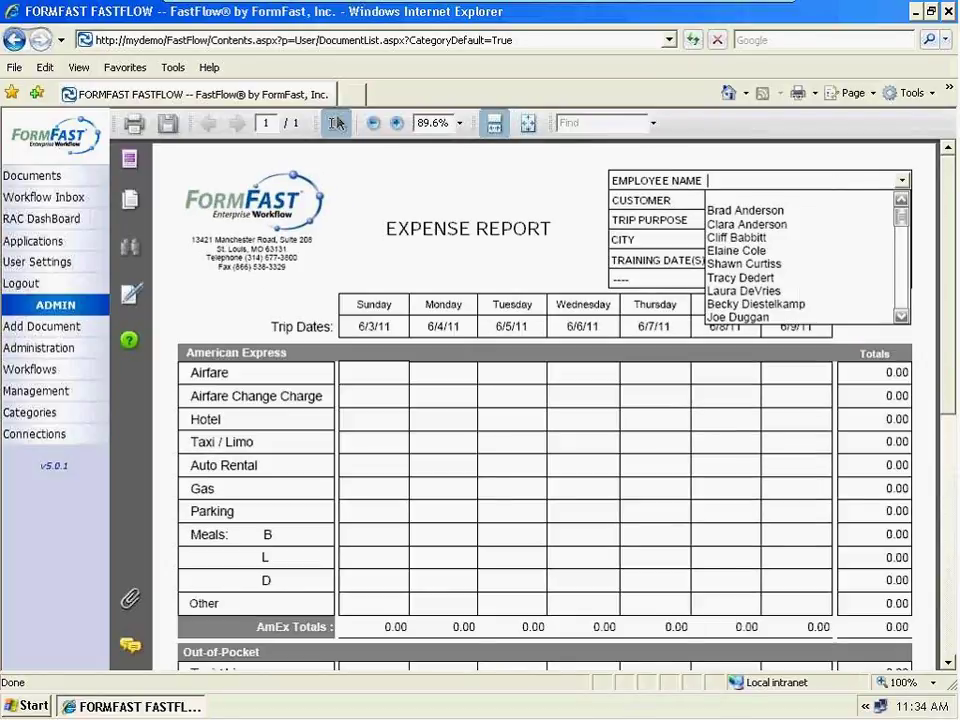
left_click(805, 263)
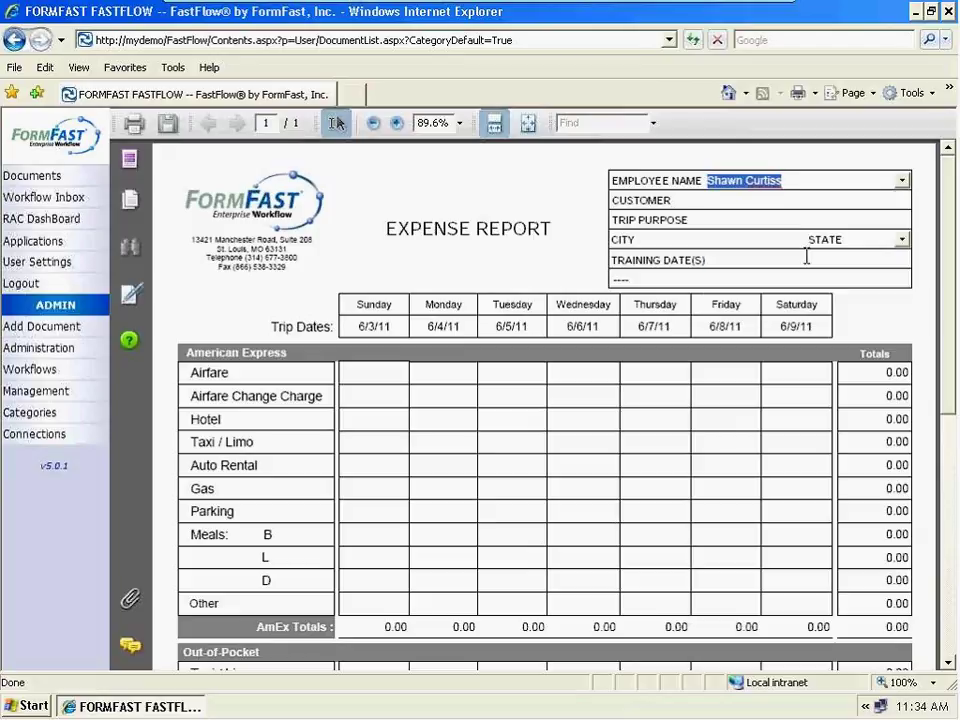
left_click(723, 201)
type("a")
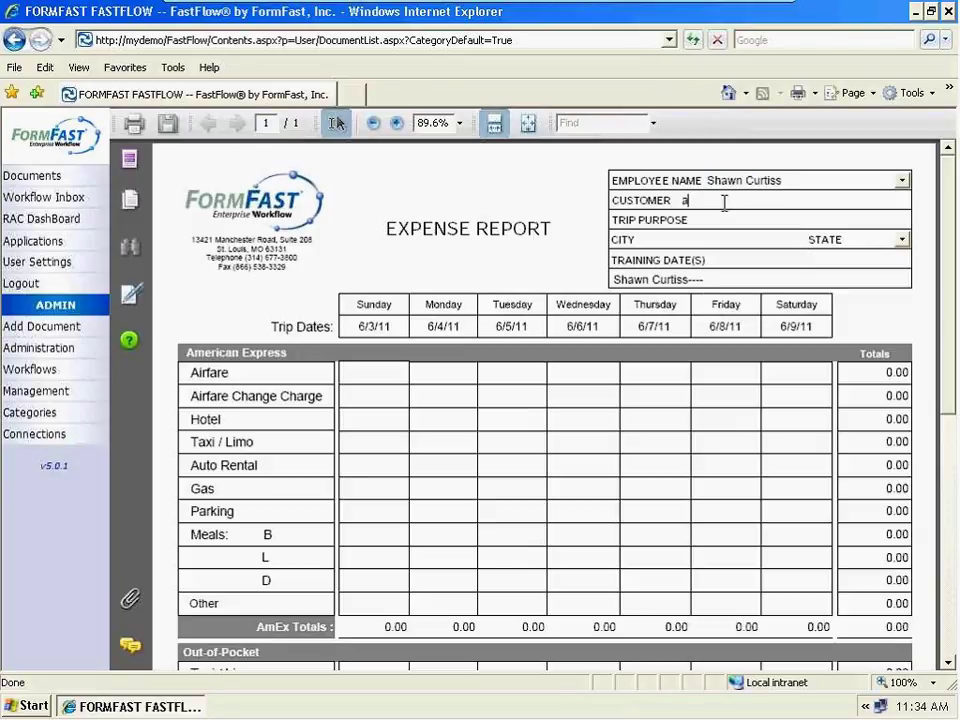
type("bc hospital")
key("Tab")
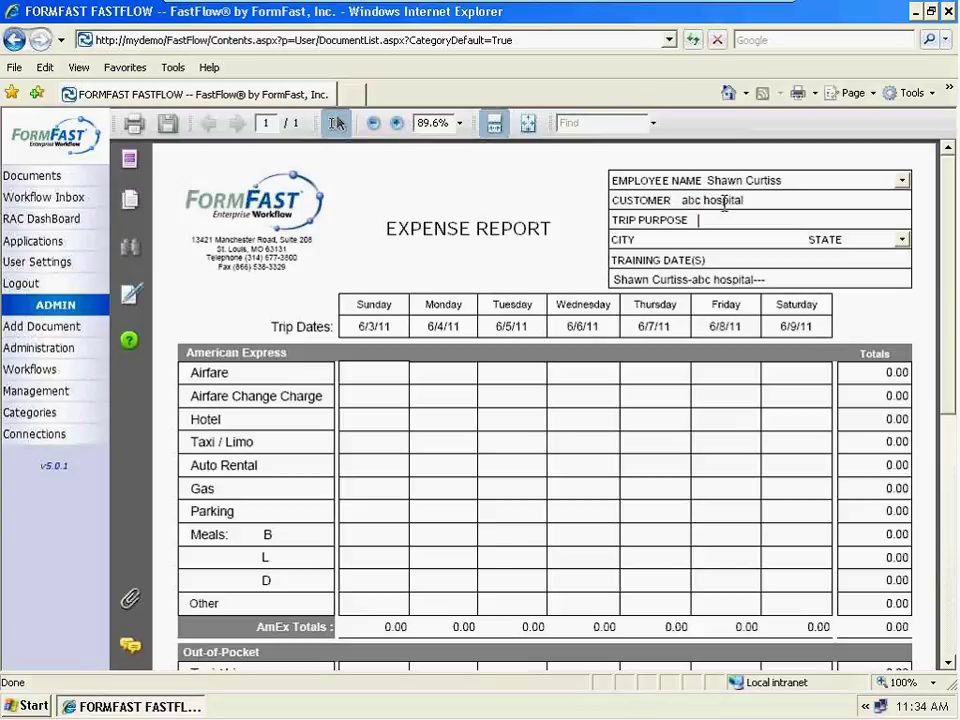
type("training")
- Set city to Moinet and state to AR, then enter training dates 6/5/11-6/7/11
left_click(704, 241)
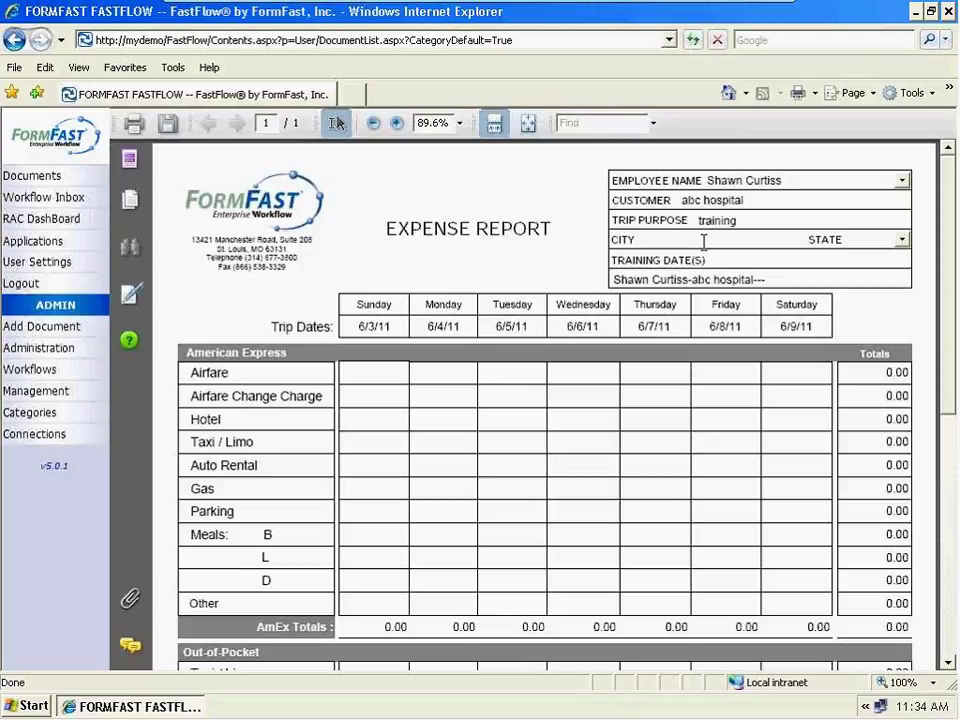
type("Moi")
type("net")
left_click(902, 240)
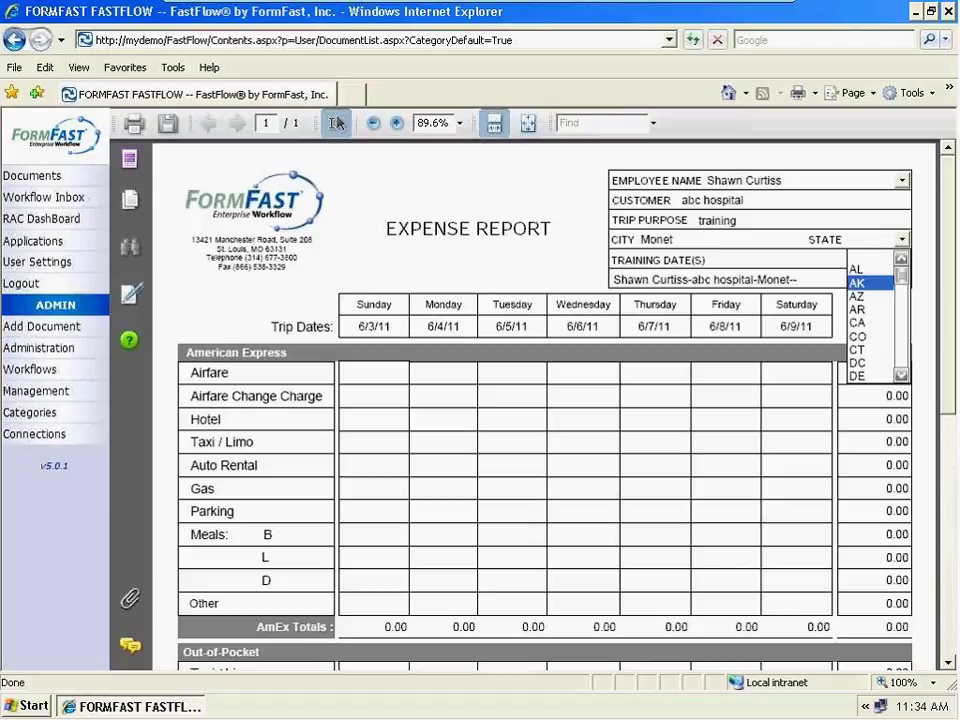
left_click(850, 308)
left_click(784, 258)
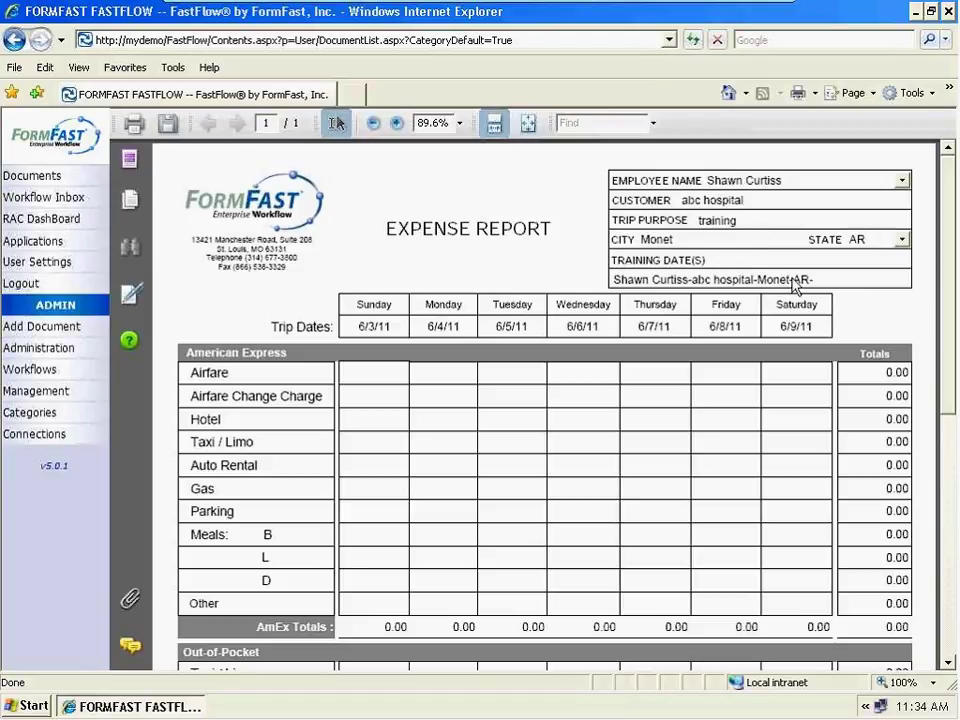
left_click_drag(814, 279, 738, 278)
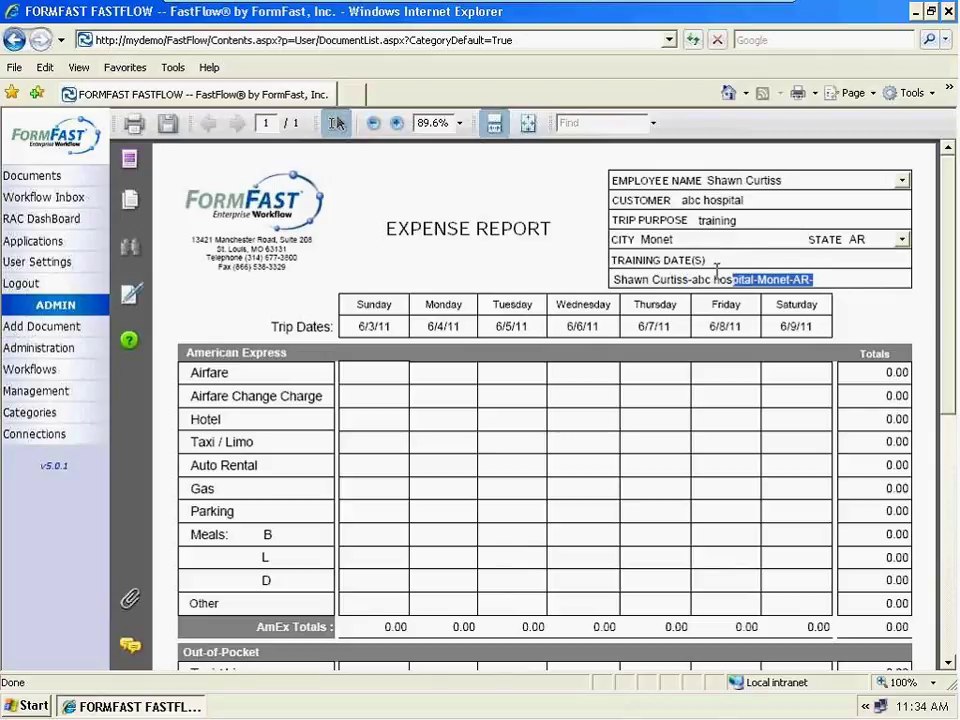
left_click(740, 277)
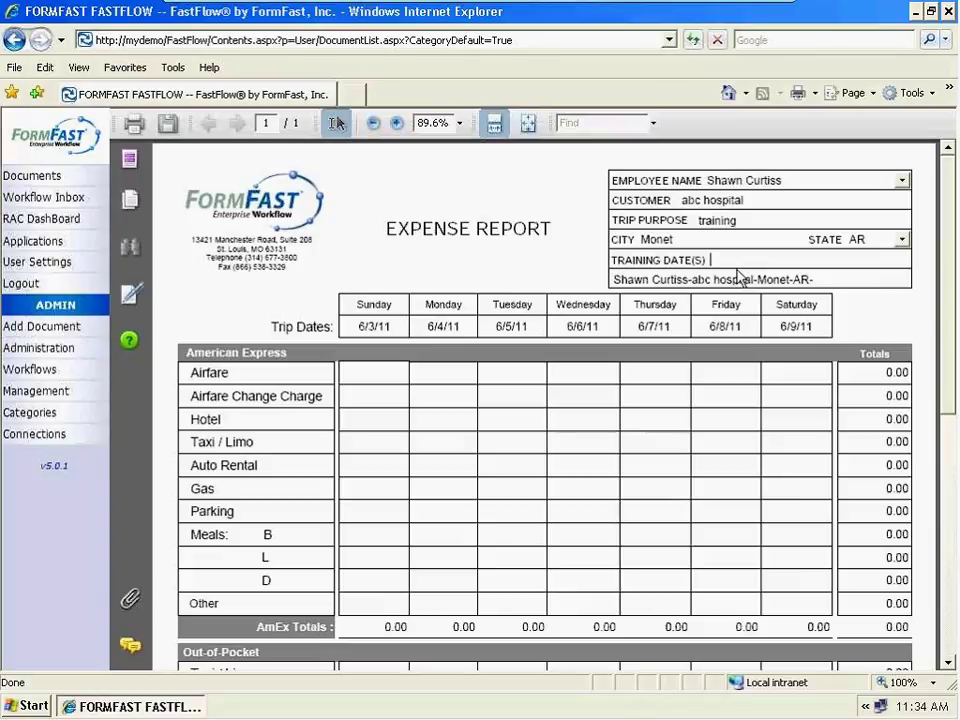
type("6/5/11-6/")
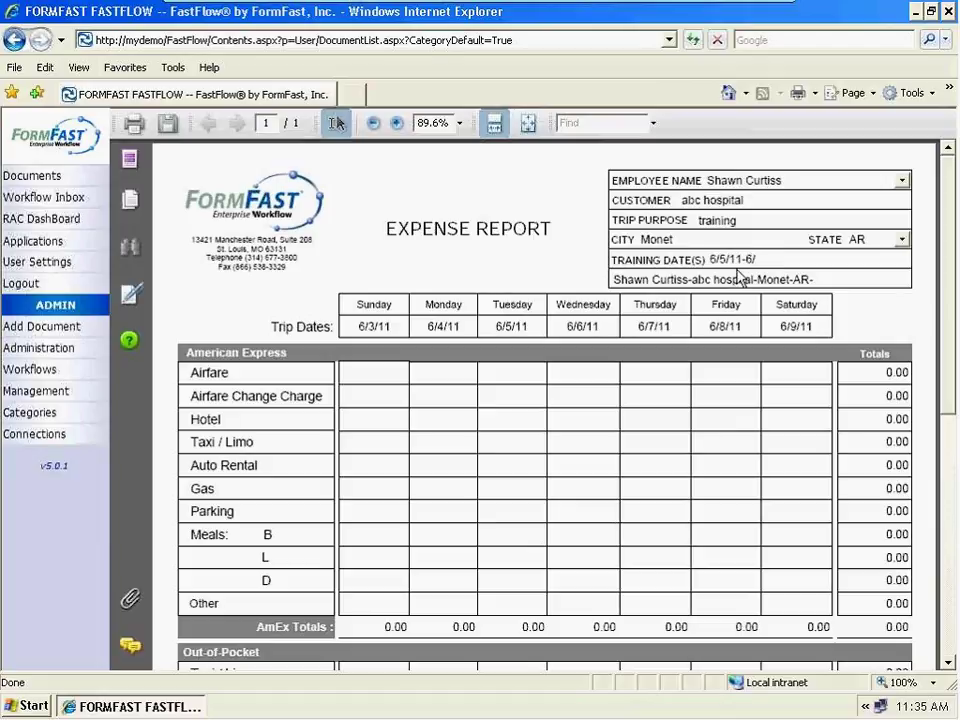
type("7/11")
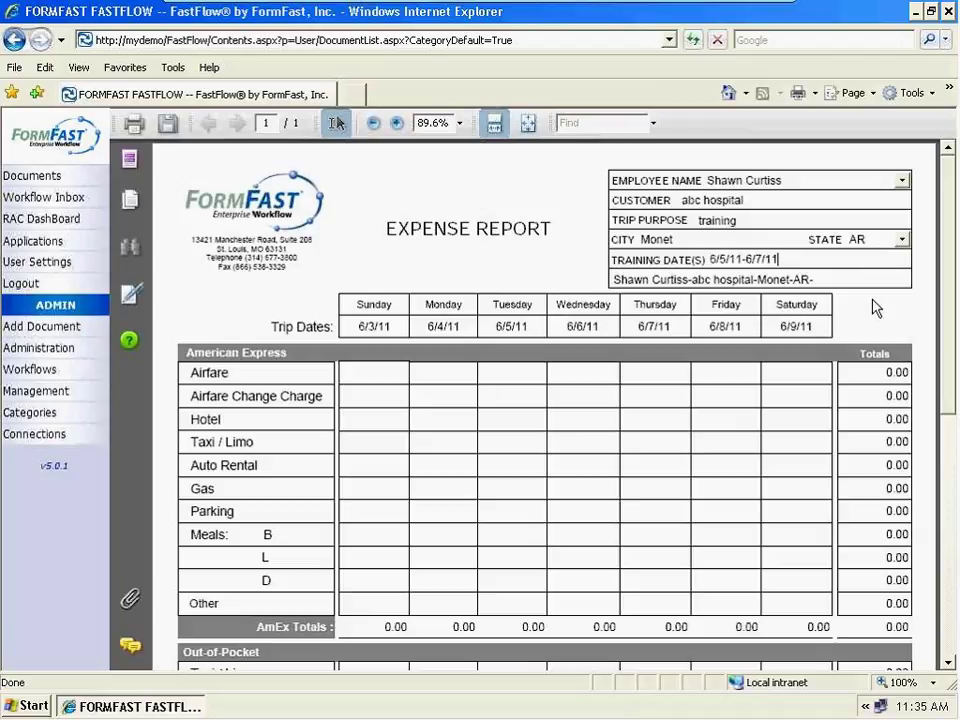
key("Tab")
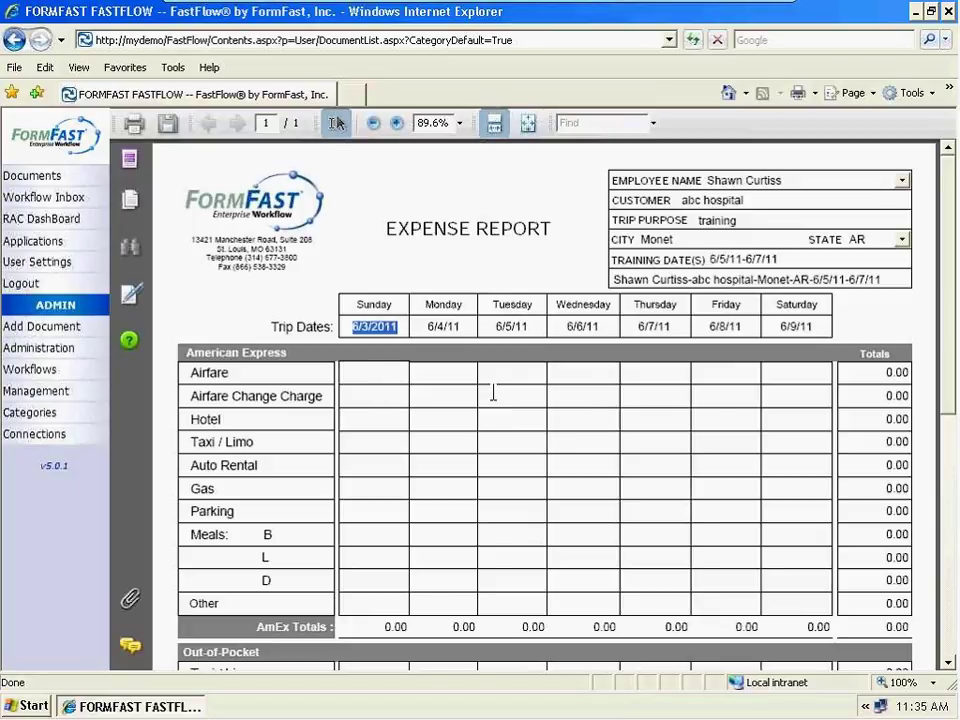
- Move to the Monday Airfare cell, with the week's trip dates now filled in from 6/3/11
left_click(446, 373)
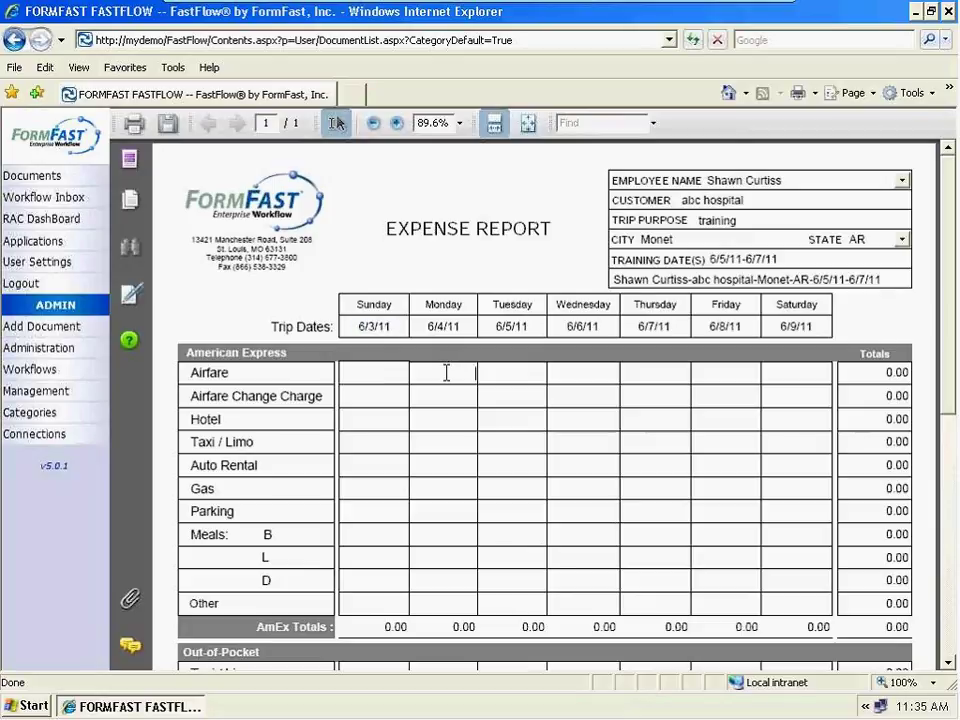
- Enter Monday airfare 123 and hotel 99 for both Monday and Tuesday
type("123")
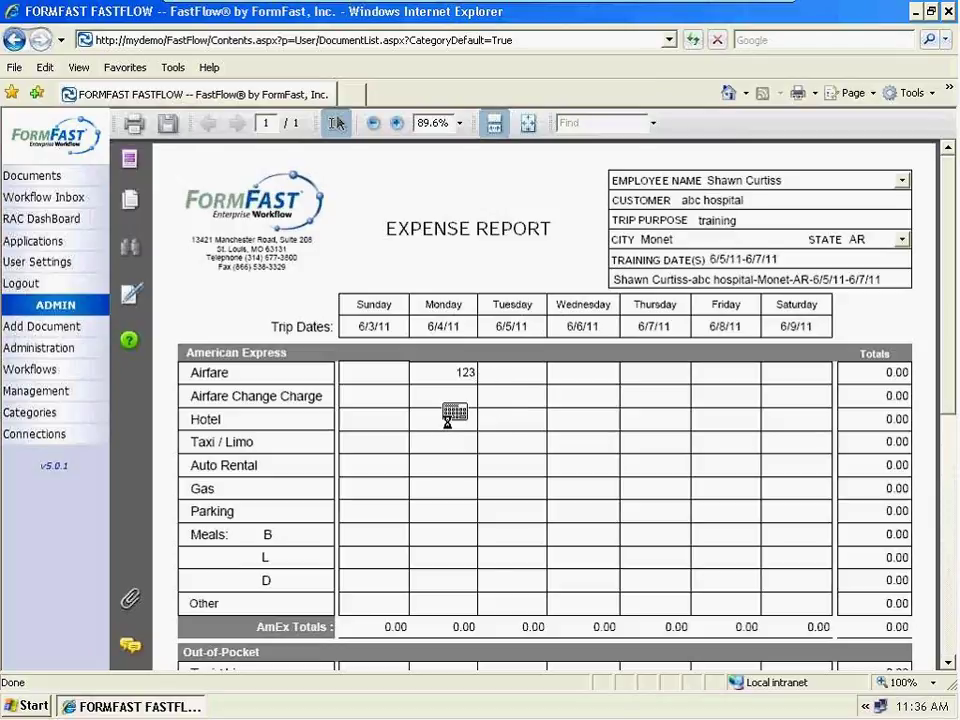
left_click(447, 419)
type("99")
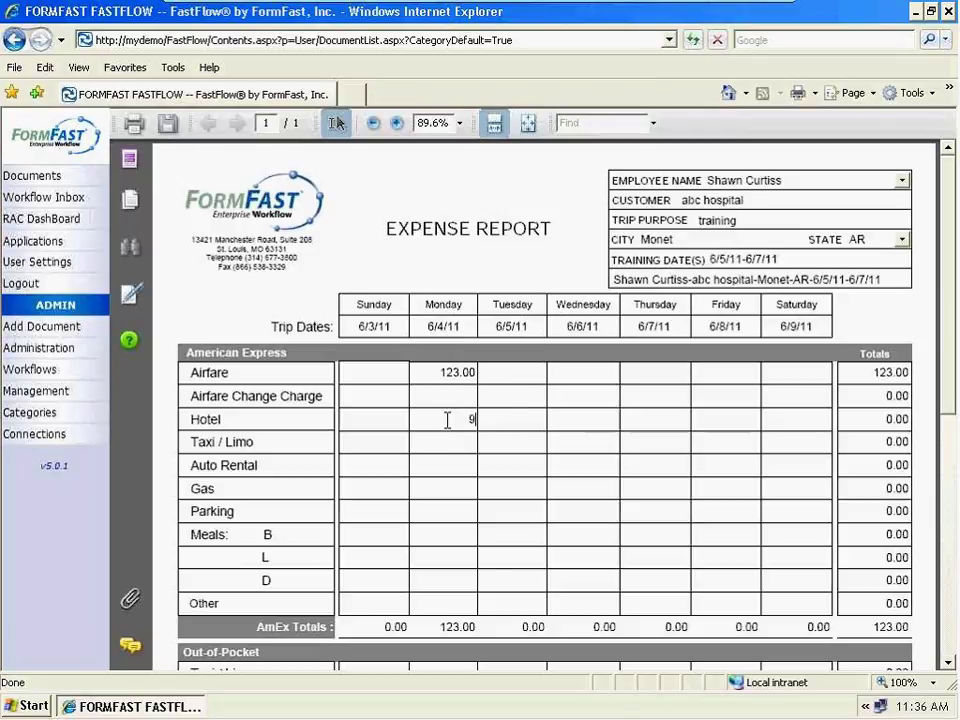
left_click(514, 424)
type("99")
key("Tab")
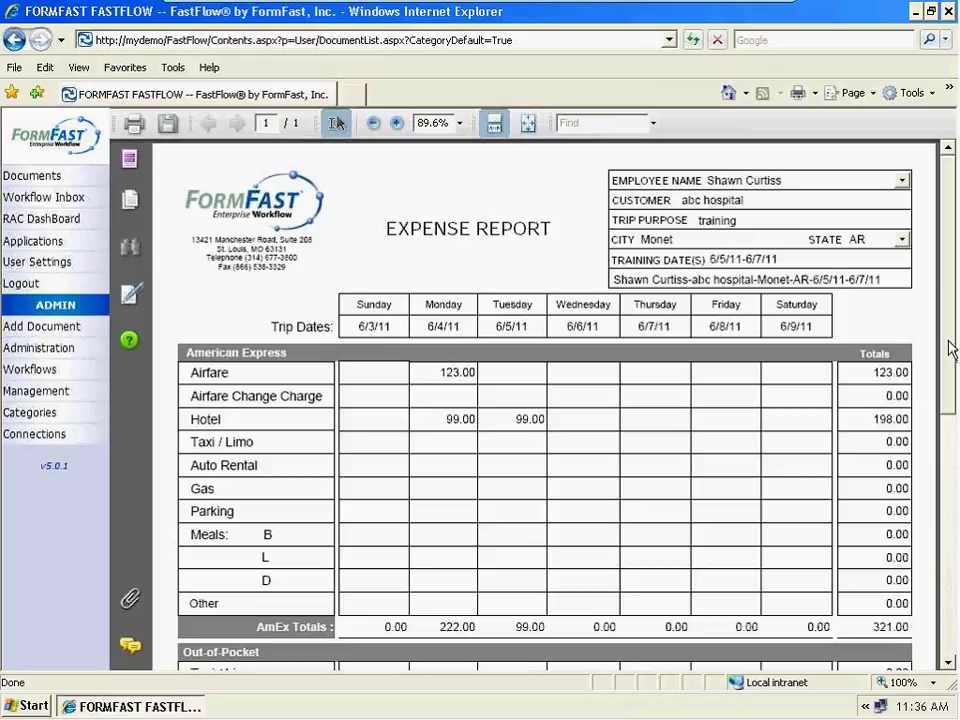
- Submit the expense report totalling $321.00
scroll(950, 400, "down", 1)
scroll(952, 450, "down", 1)
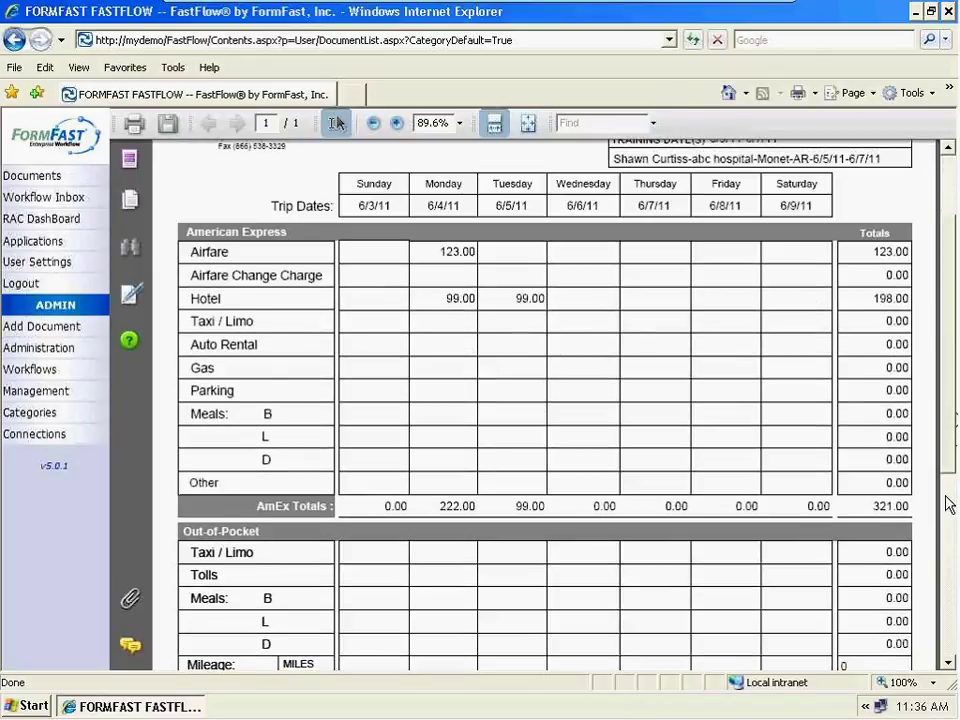
scroll(950, 505, "down", 5)
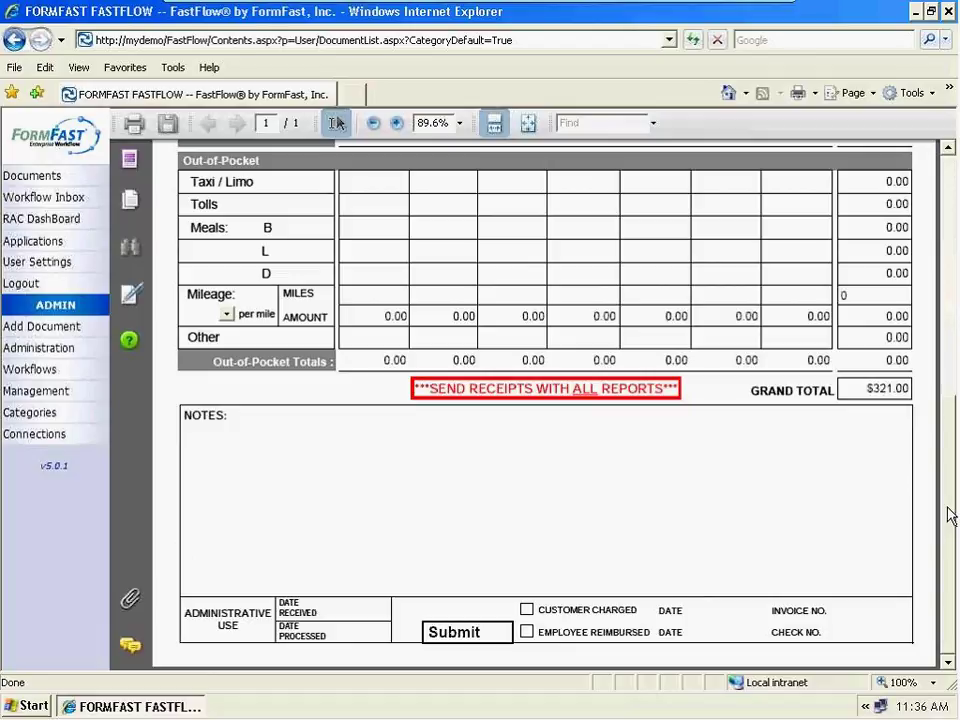
left_click(477, 637)
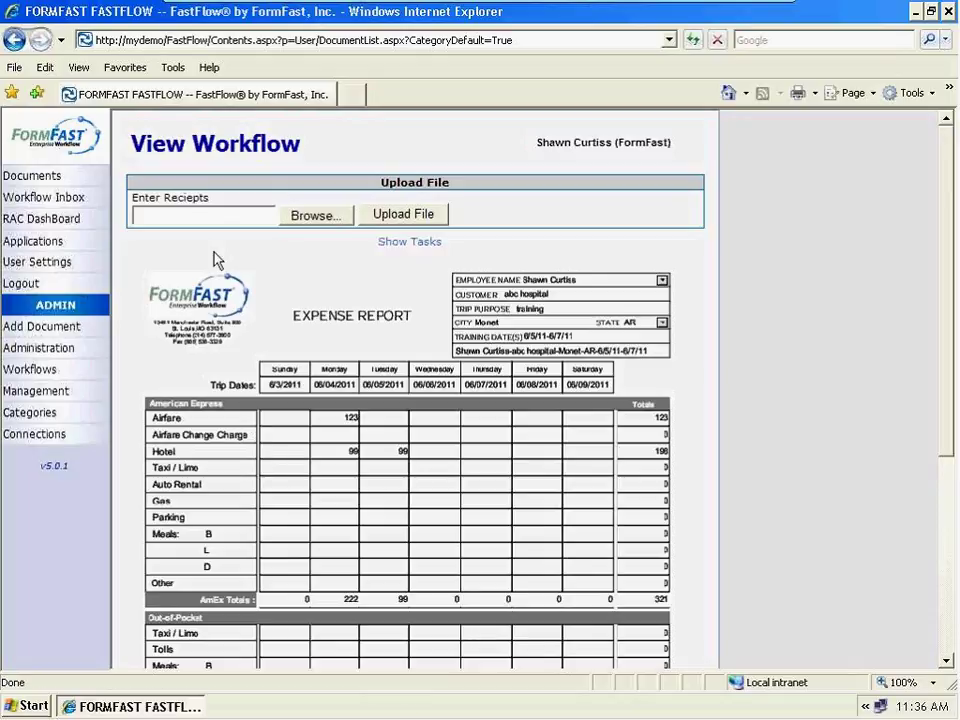
- Choose TelecomRecommendation.doc from My Documents as the receipt and upload it
left_click(321, 217)
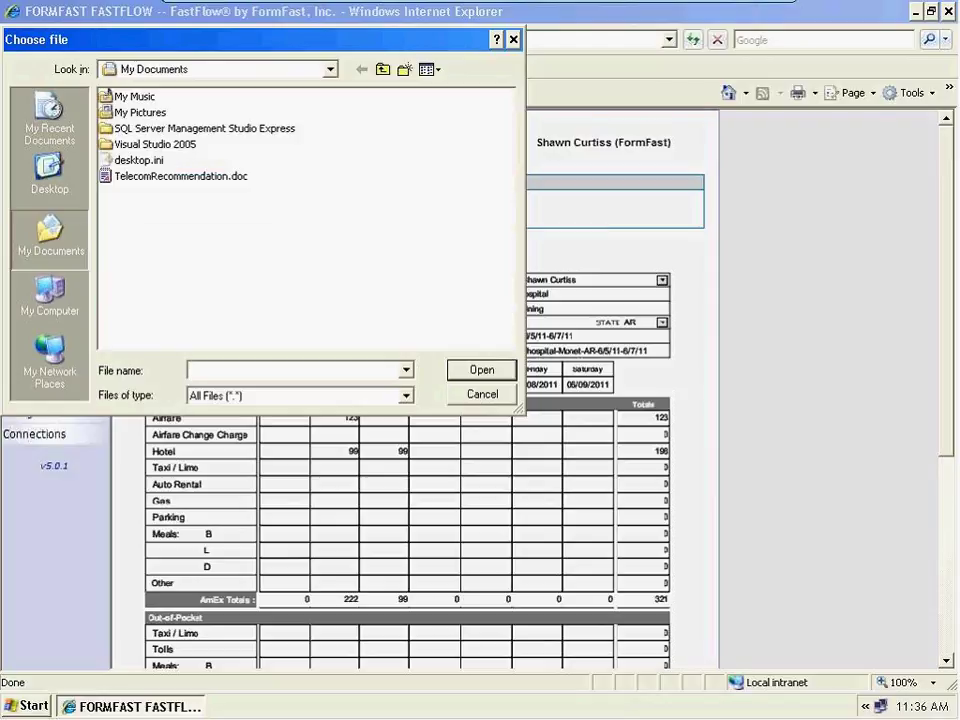
left_click(152, 161)
left_click(163, 177)
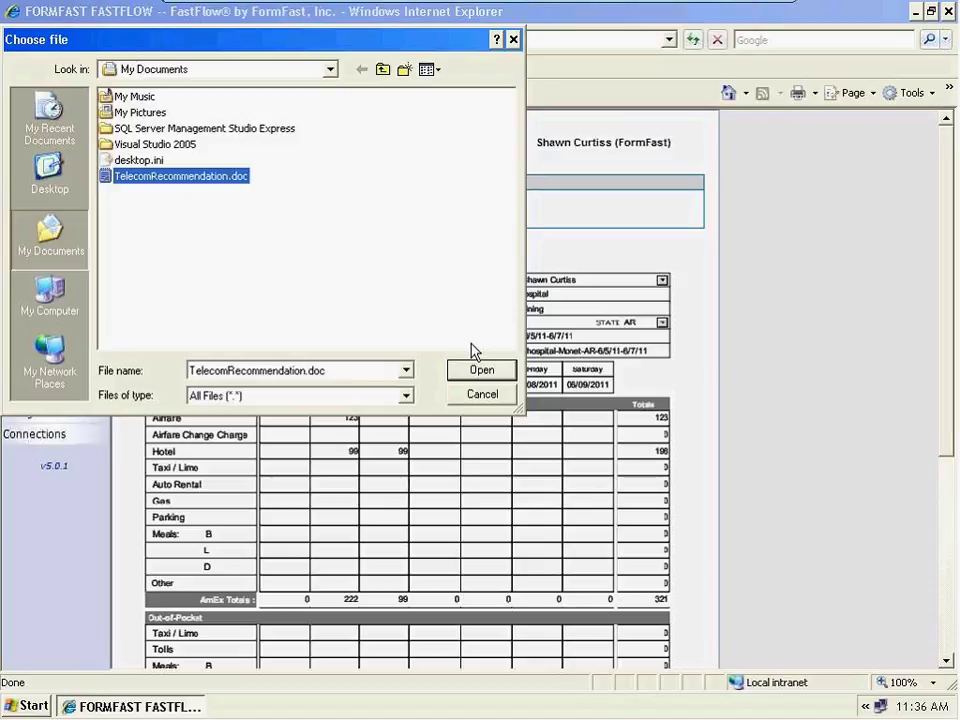
left_click(481, 372)
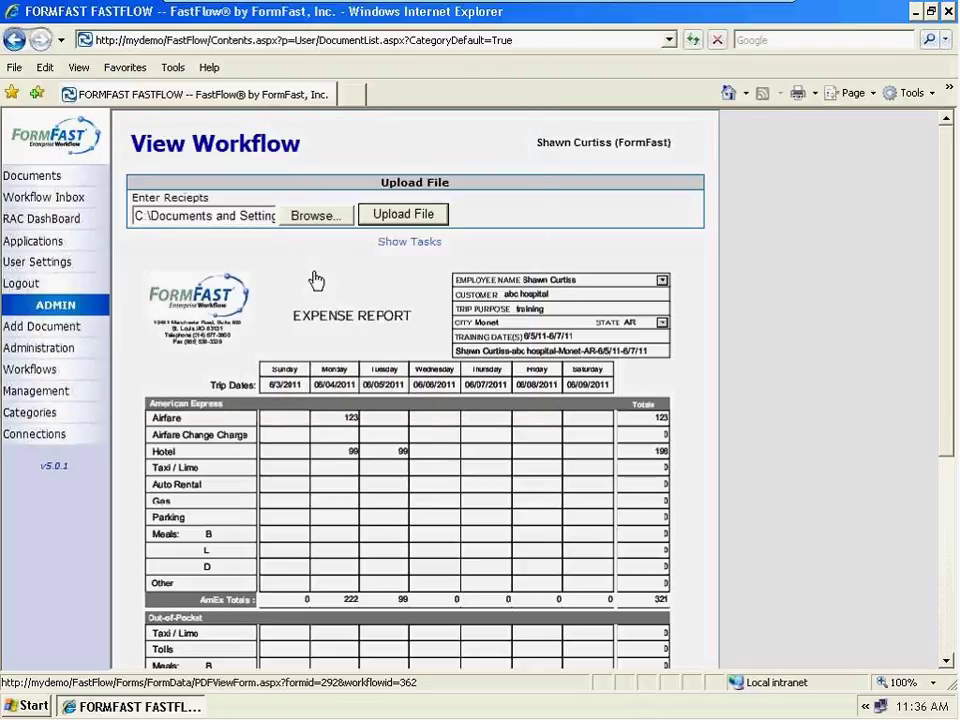
left_click(431, 216)
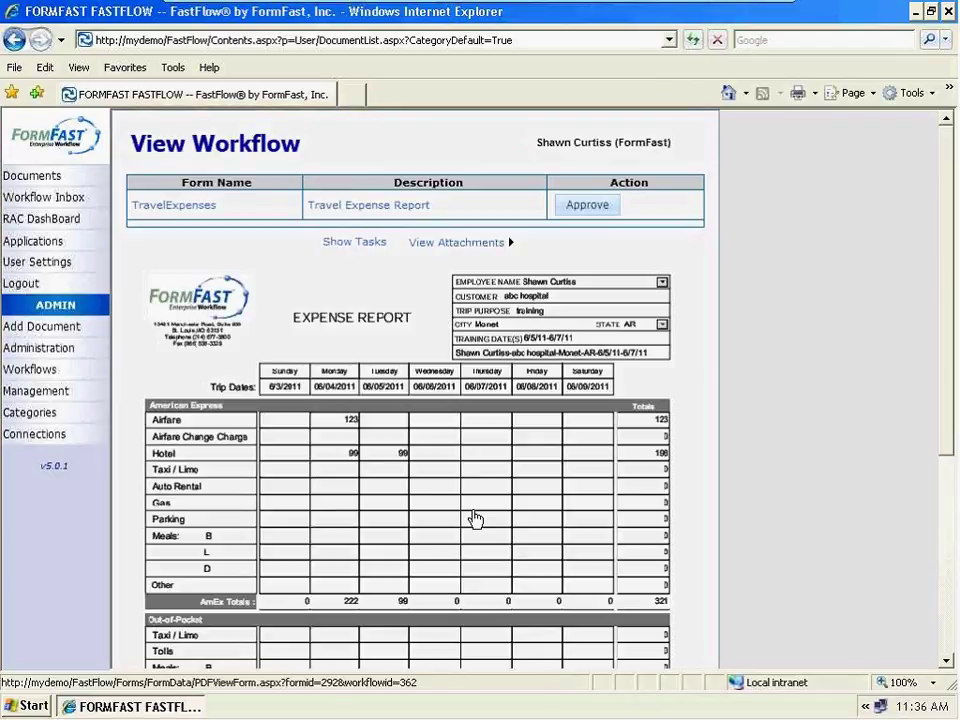
- Confirm the receipt under View Attachments, open the submitted report, then go to the Workflow Inbox
scroll(771, 434, "down", 5)
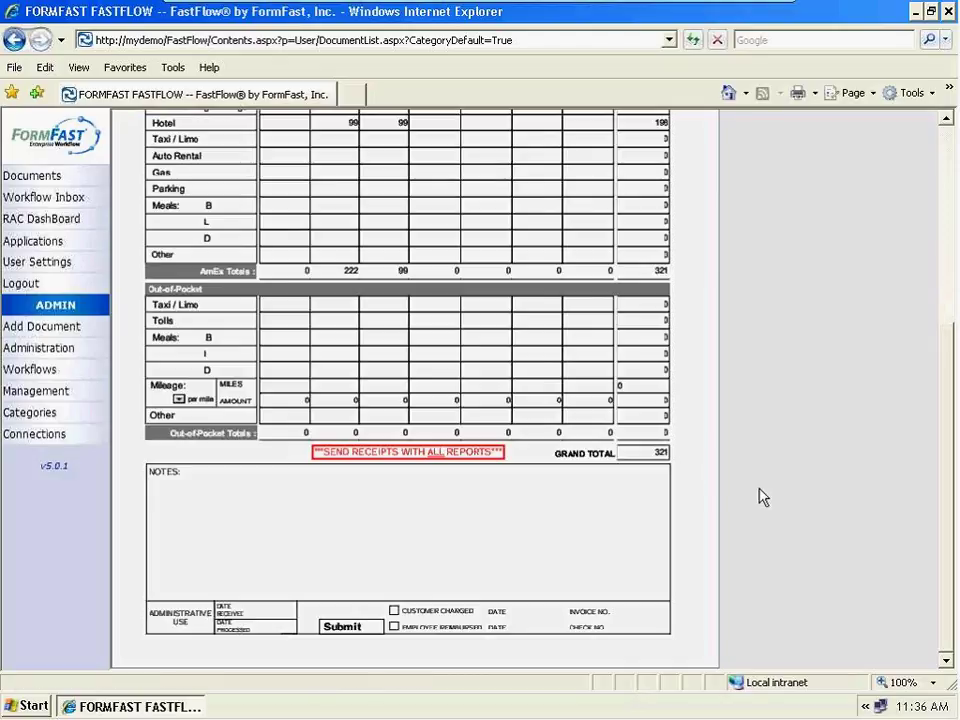
scroll(762, 497, "up", 5)
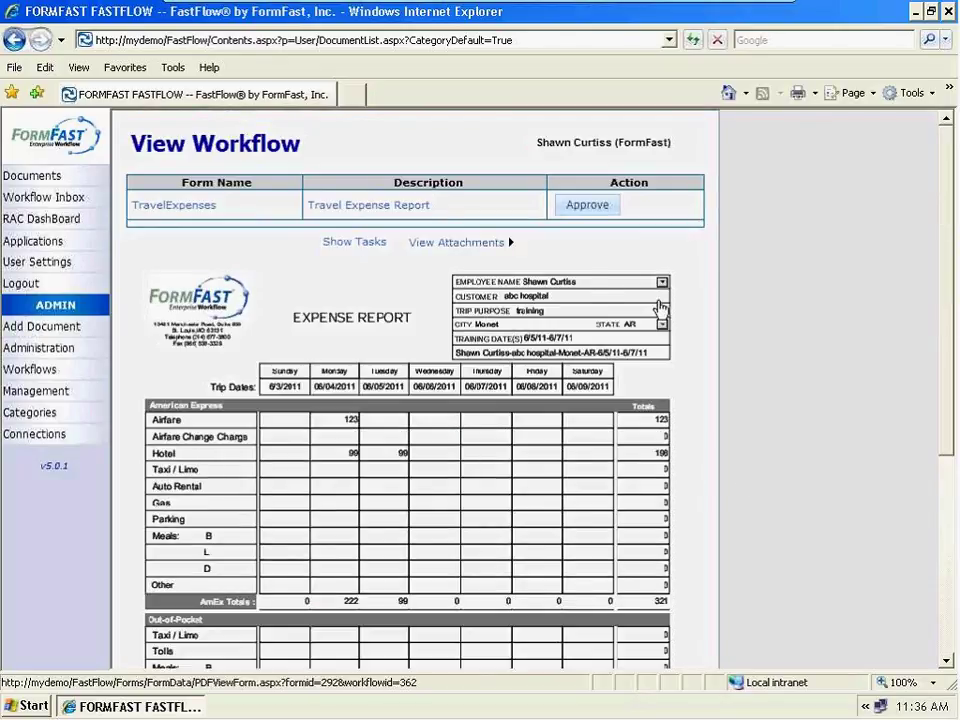
mouse_move(493, 243)
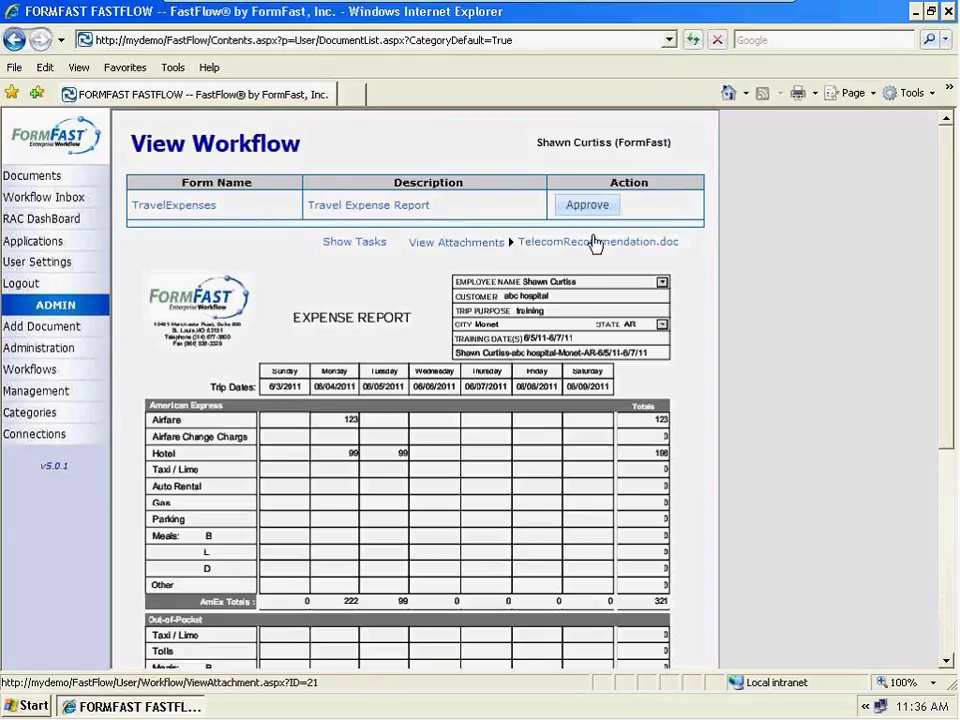
left_click(690, 291)
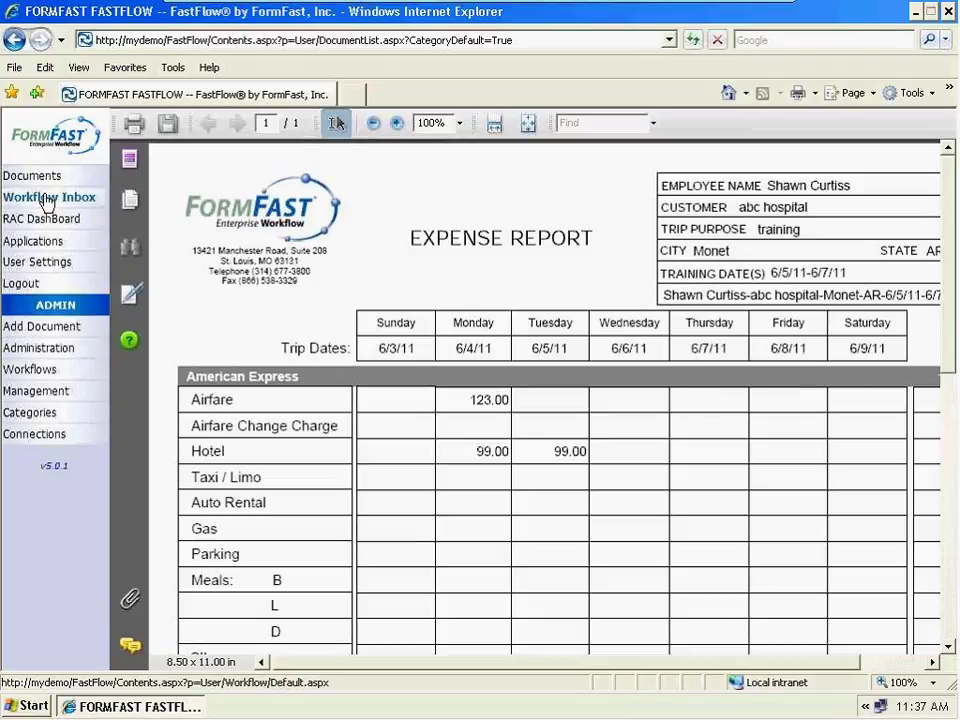
left_click(45, 200)
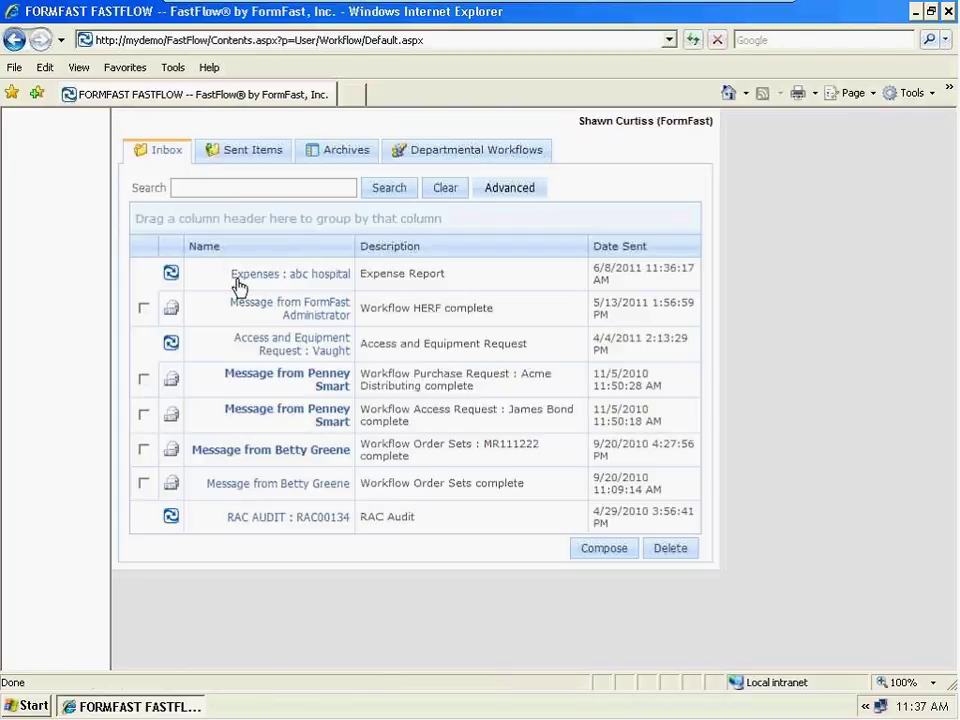
- Approve the Expenses : abc hospital report, then minimize the virtual machine to the desktop
left_click(276, 278)
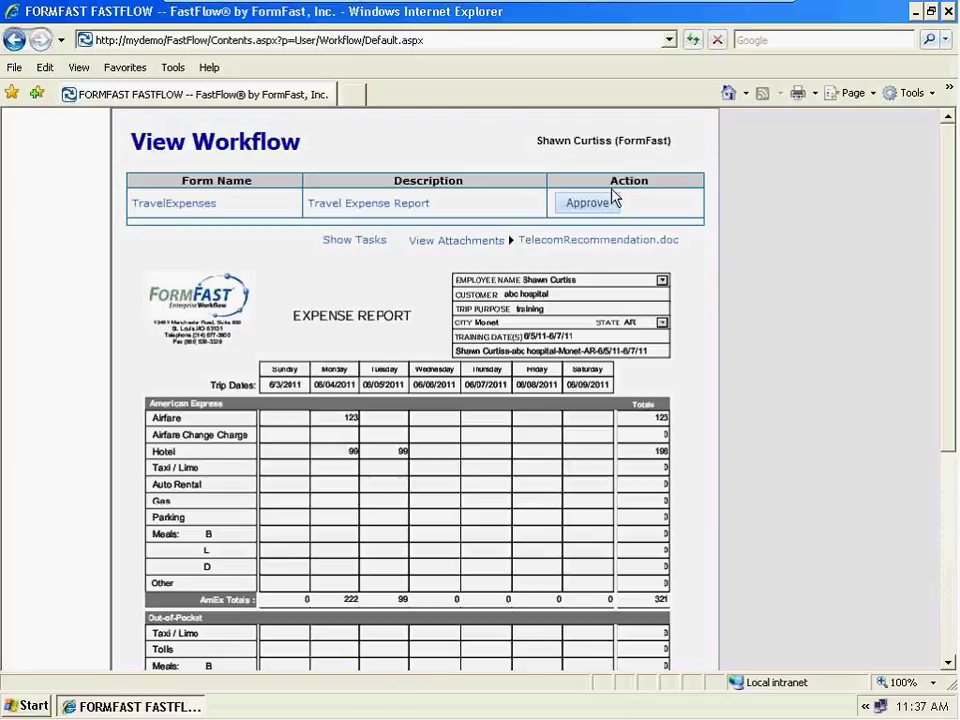
left_click(585, 205)
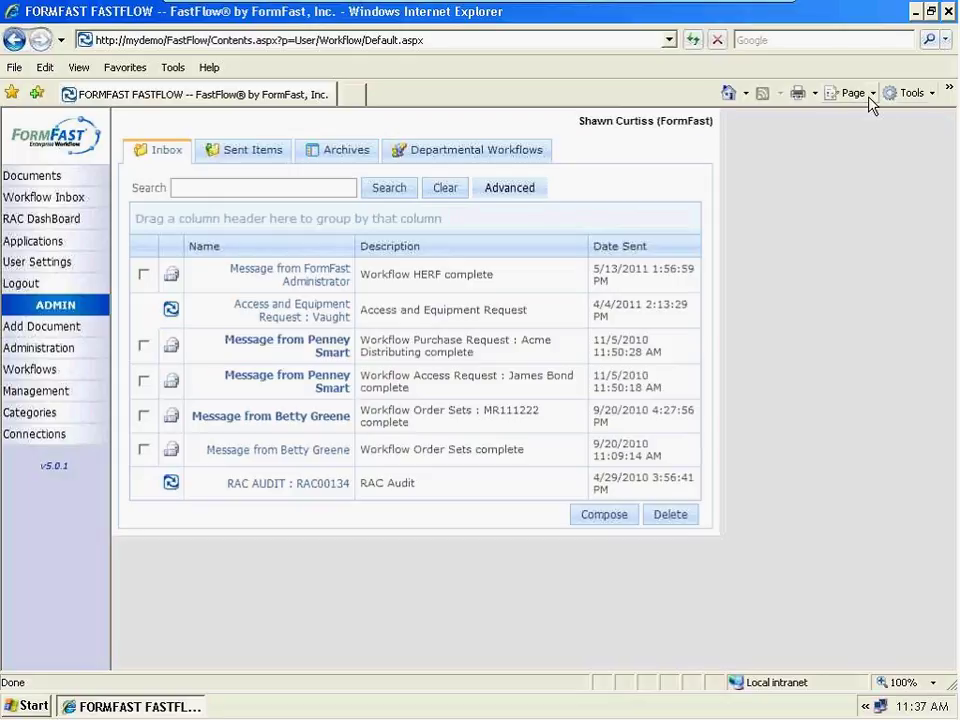
key("Scroll_Lock")
mouse_move(761, 13)
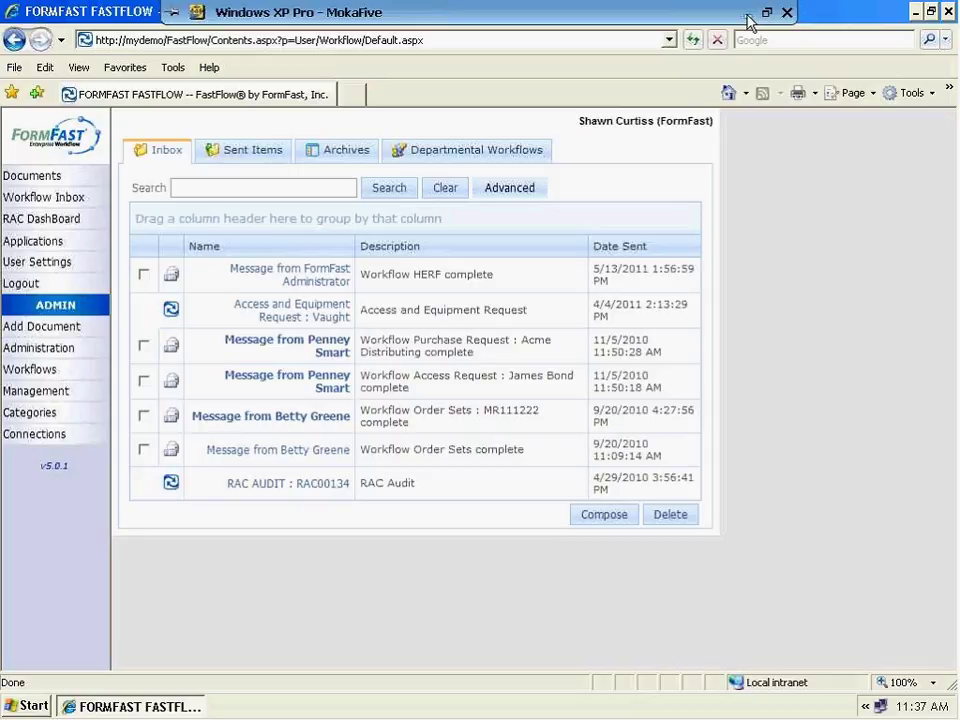
left_click(750, 16)
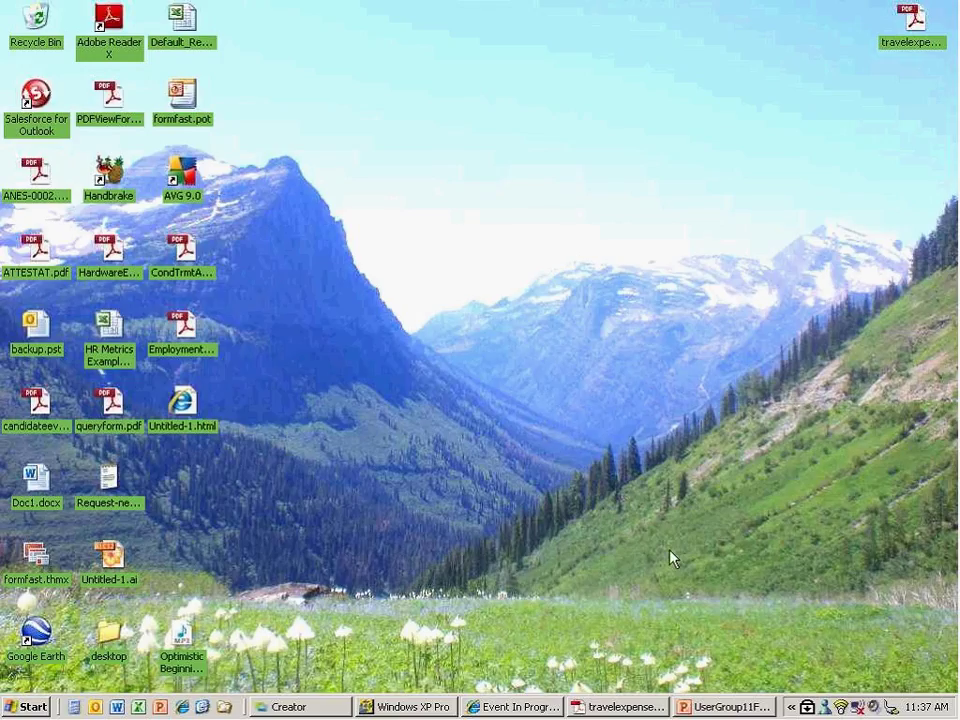
- Run UserGroup11FastFlow.pptx as a slide show from the FastFlow title slide and advance one slide
left_click(713, 710)
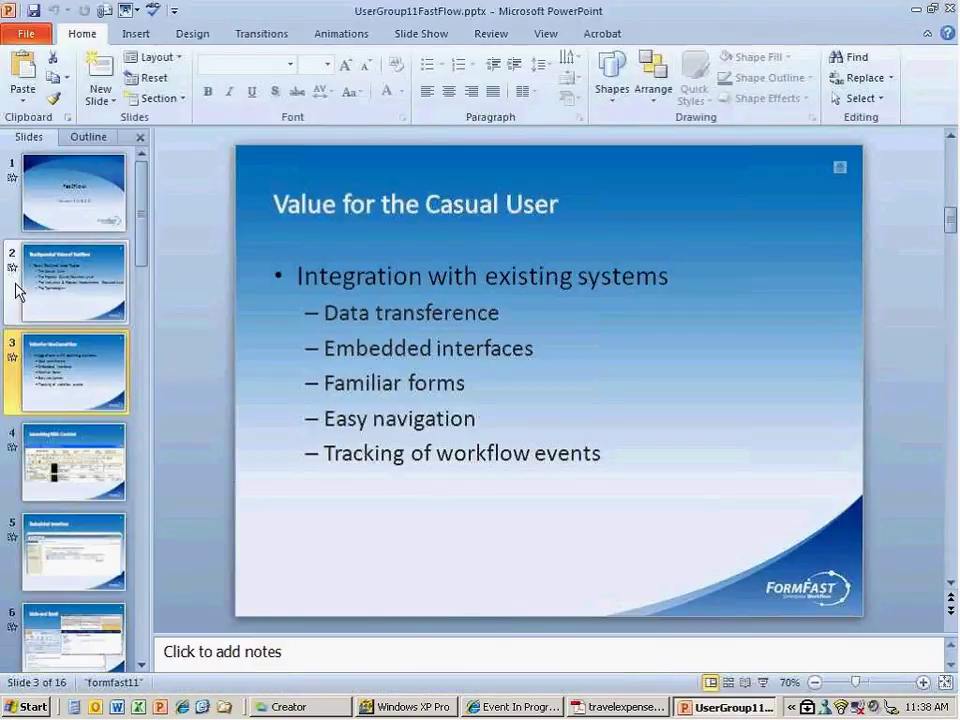
left_click(67, 224)
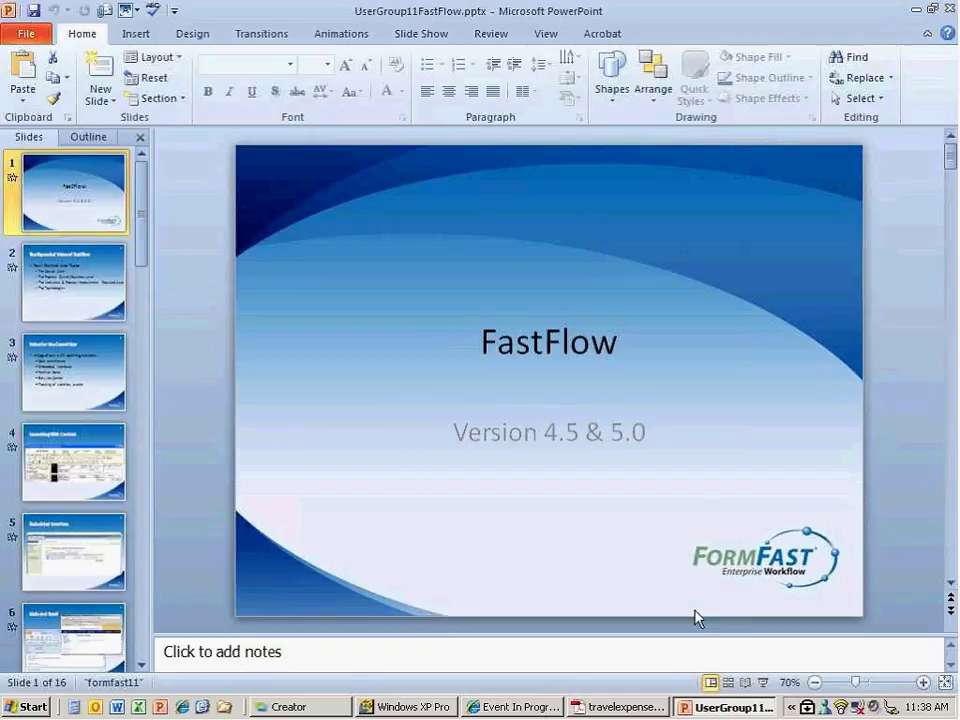
left_click(763, 684)
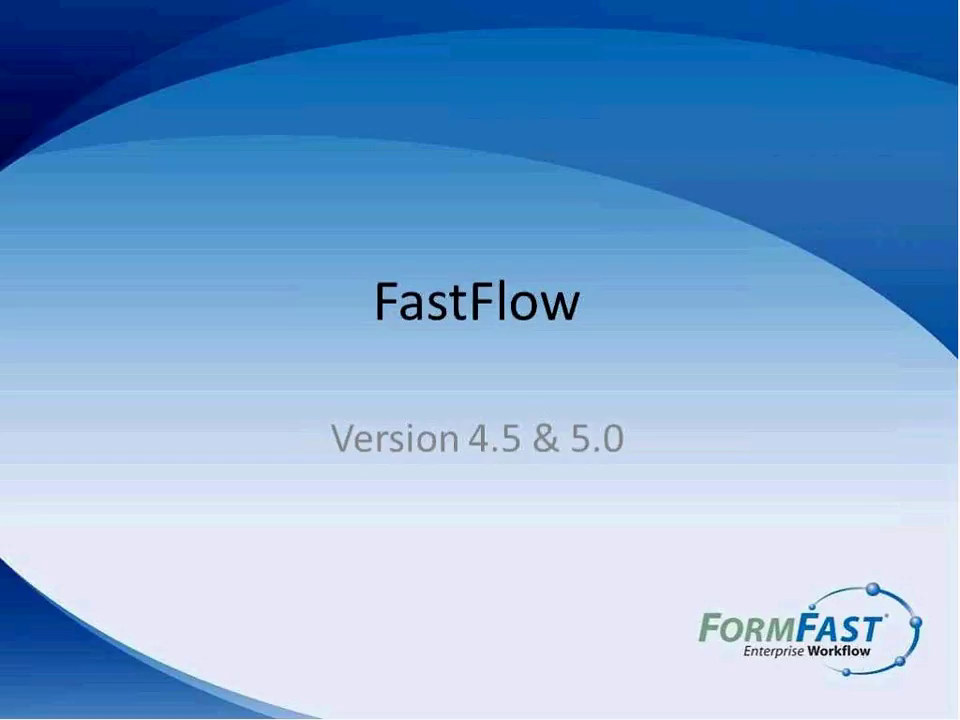
key("Right")
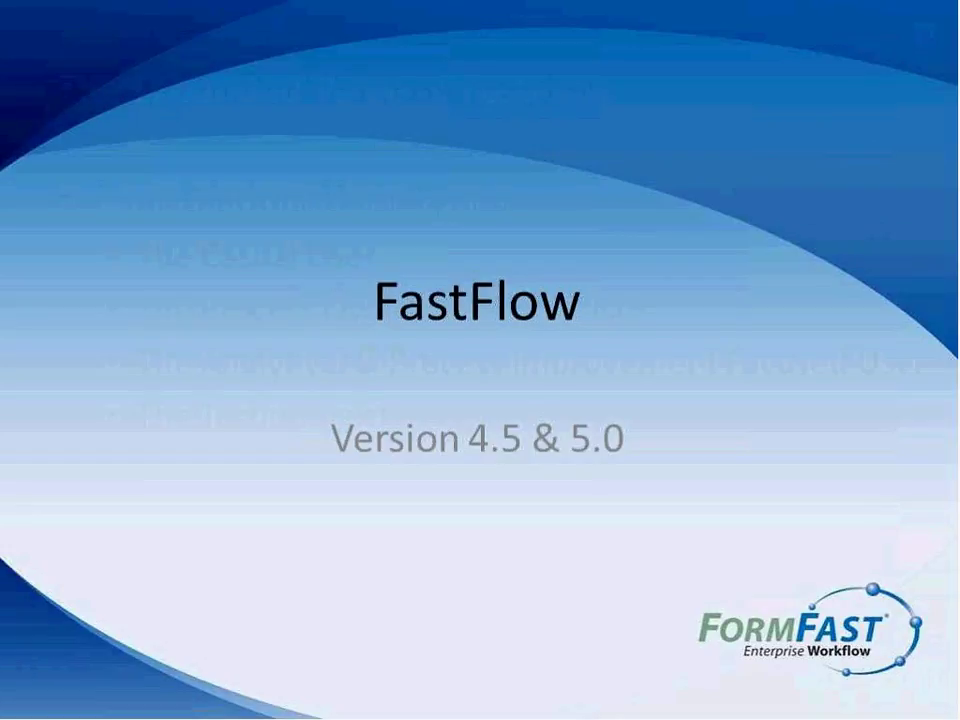